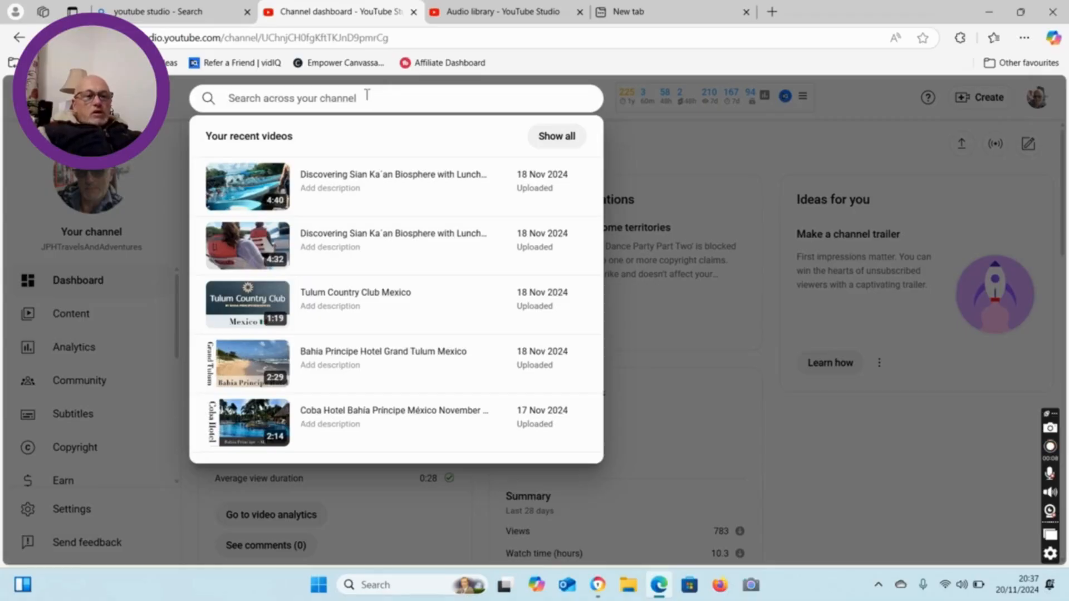
Step: Search the channel for "fire" and open the audio editor of the video Mexican Fire Dance Party Part Two
{"action": "type", "text": "fire"}
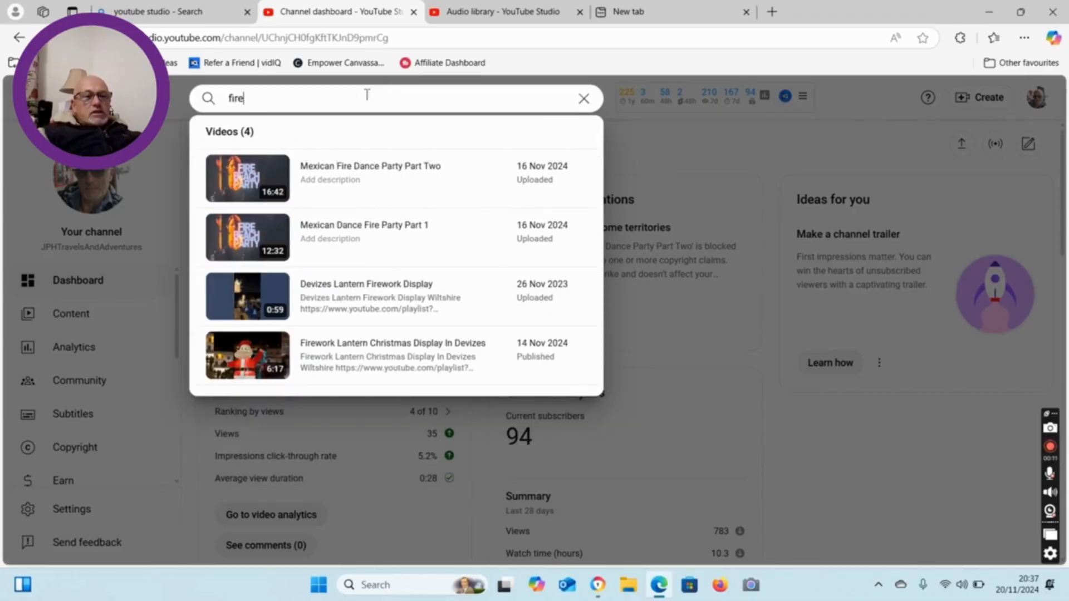
{"action": "mouse_move", "coordinate": [303, 162]}
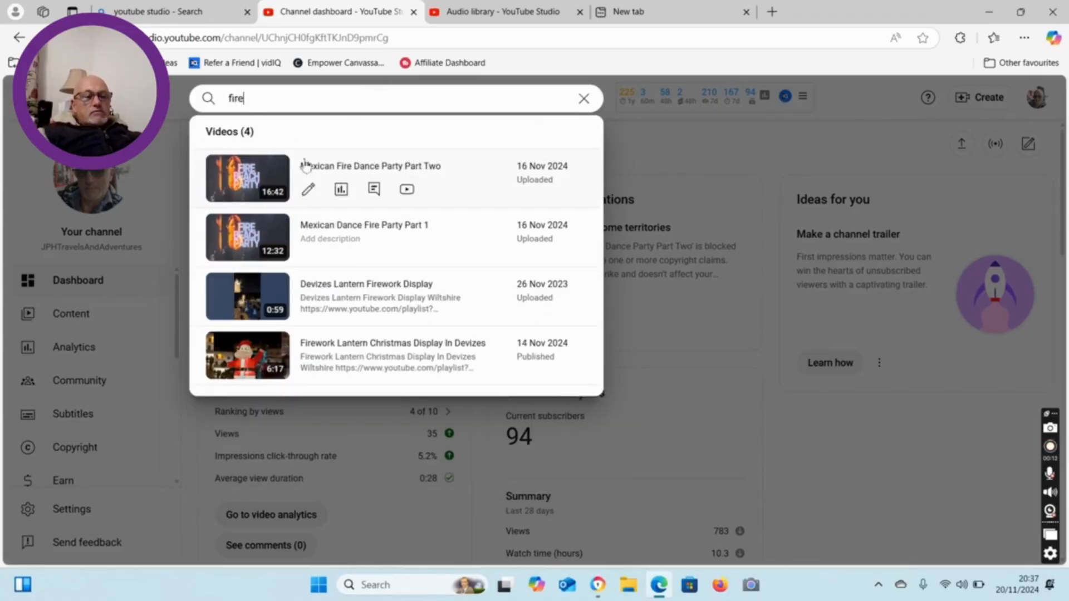
{"action": "left_click", "coordinate": [309, 190]}
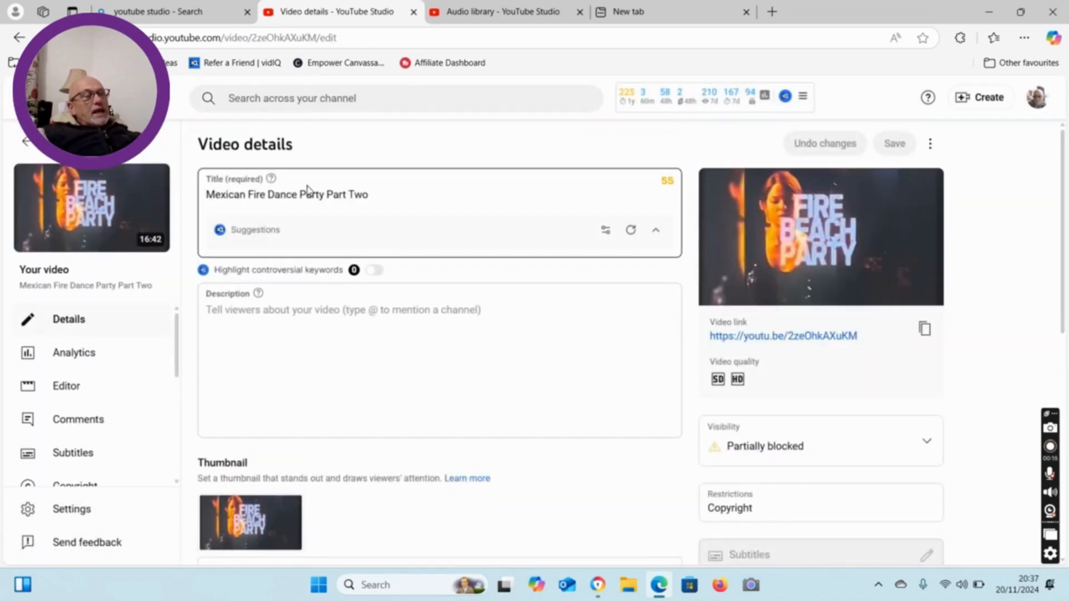
{"action": "left_click", "coordinate": [91, 391]}
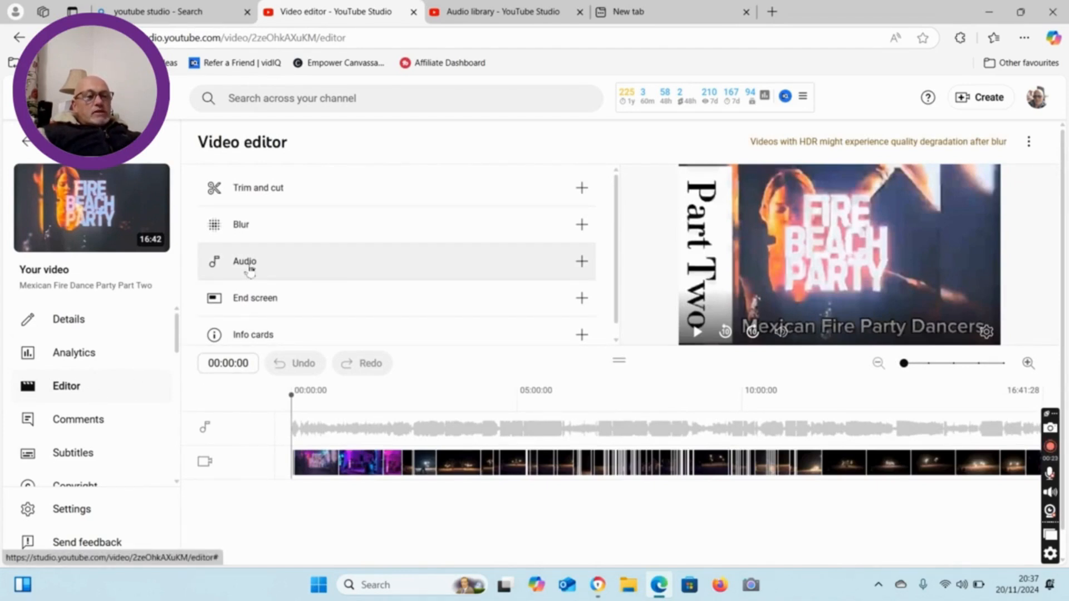
{"action": "left_click", "coordinate": [464, 272]}
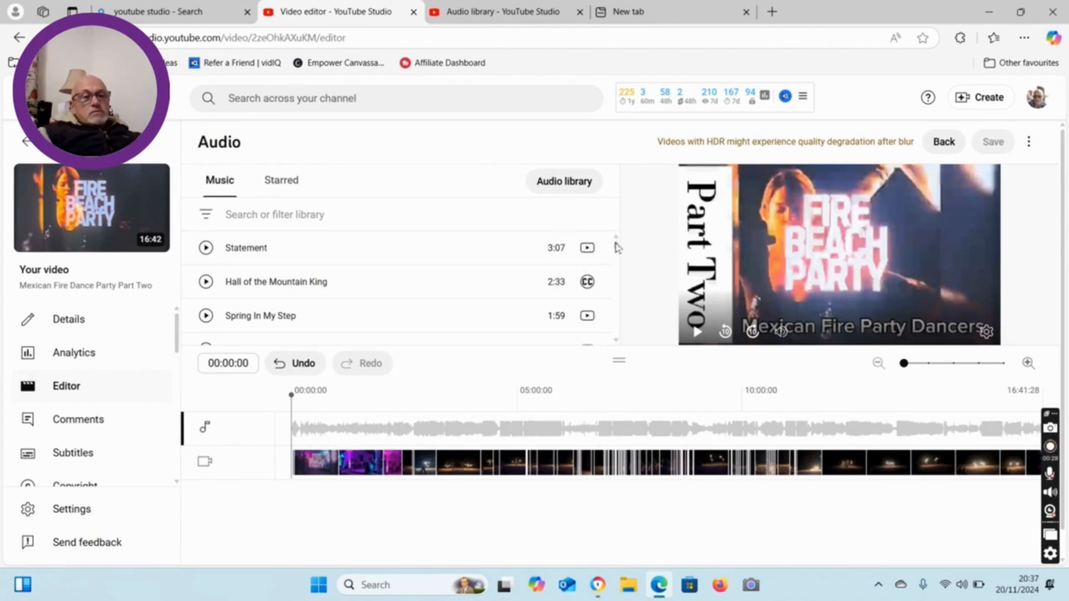
Step: Browse the music library and preview the tracks Thunderstorm, Crock Pot and Destination Unknown
{"action": "left_click_drag", "start_coordinate": [618, 247], "coordinate": [609, 217]}
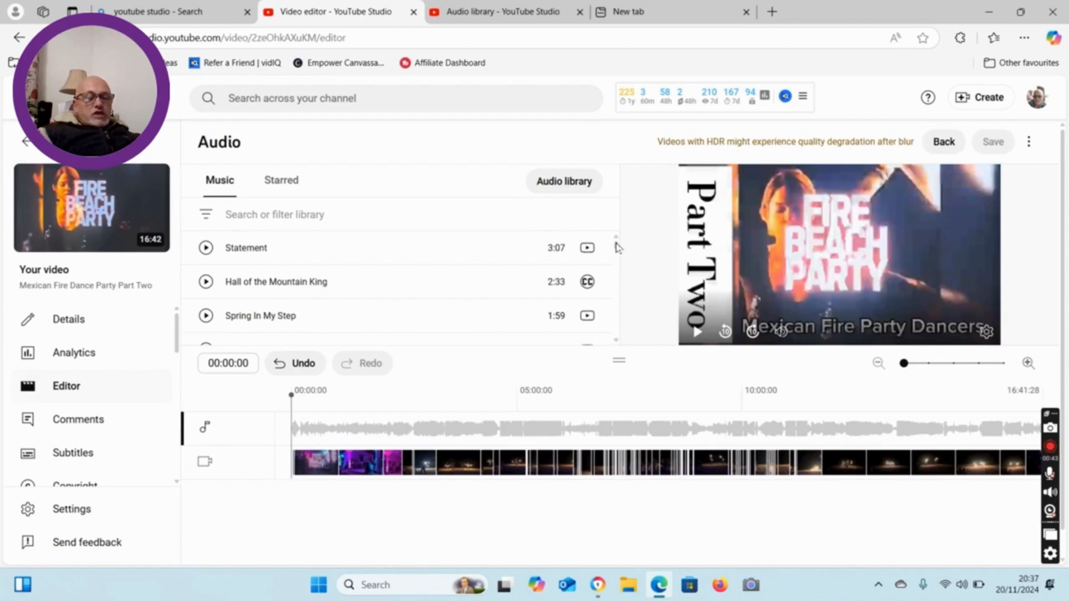
{"action": "left_click_drag", "start_coordinate": [616, 246], "coordinate": [622, 351]}
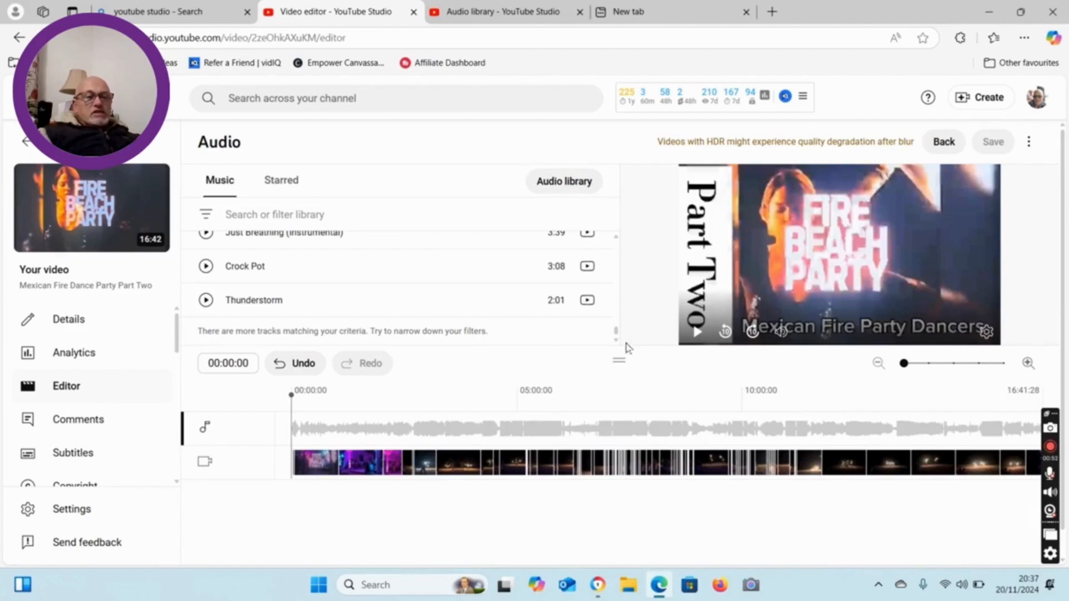
{"action": "left_click", "coordinate": [206, 300]}
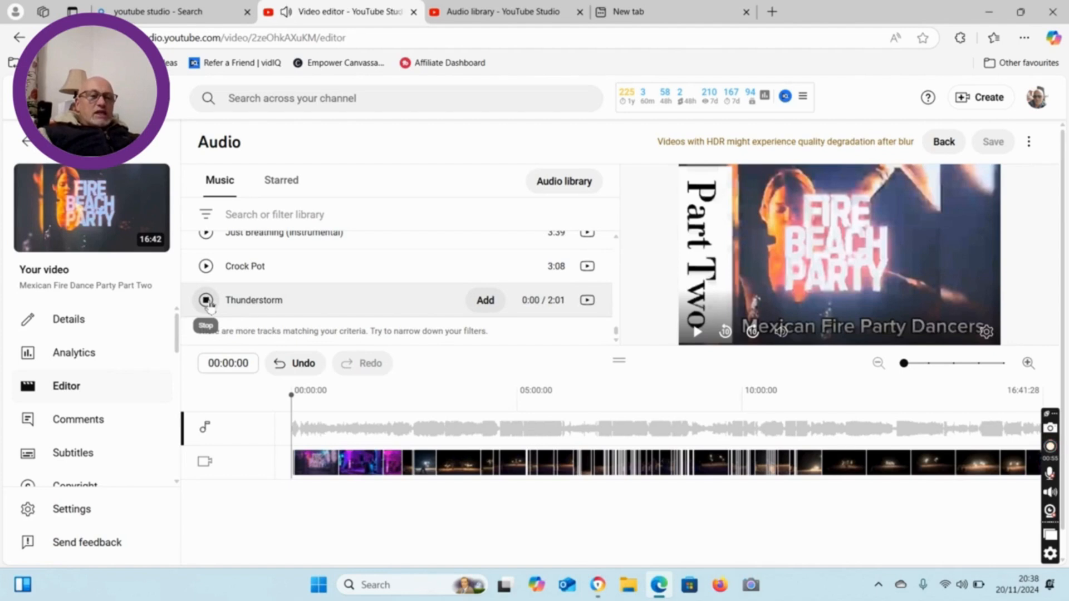
{"action": "left_click", "coordinate": [210, 271]}
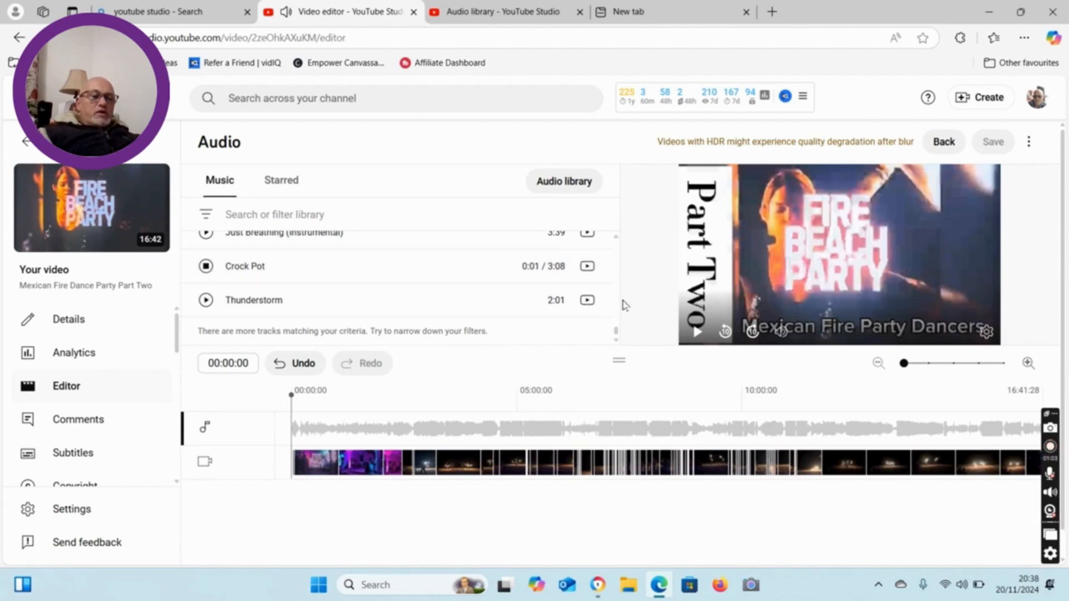
{"action": "scroll", "coordinate": [615, 333], "scroll_direction": "down", "scroll_amount": 5}
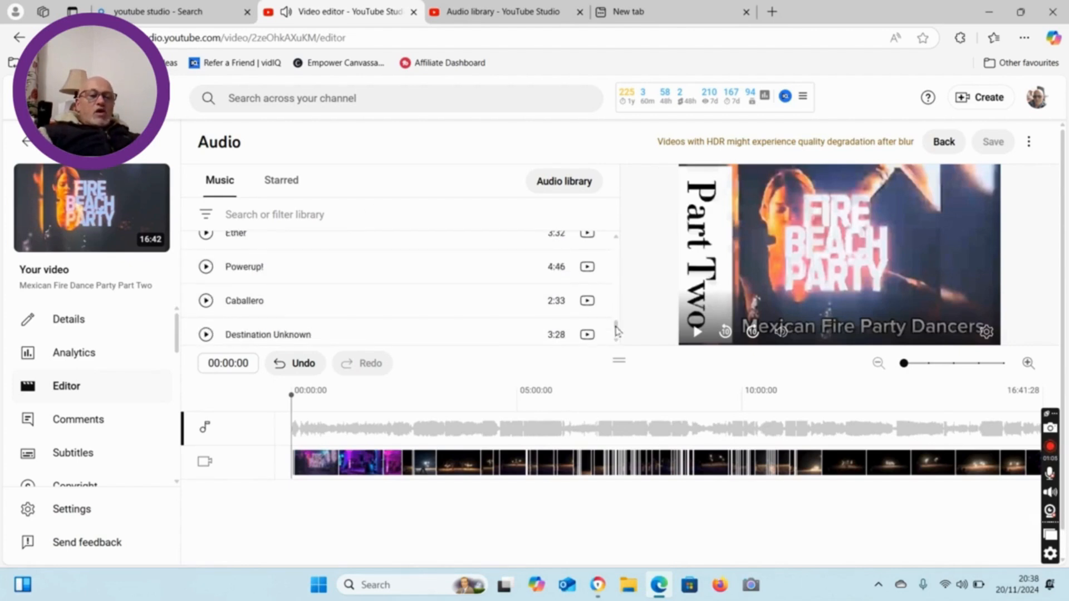
{"action": "scroll", "coordinate": [615, 332], "scroll_direction": "down", "scroll_amount": 2}
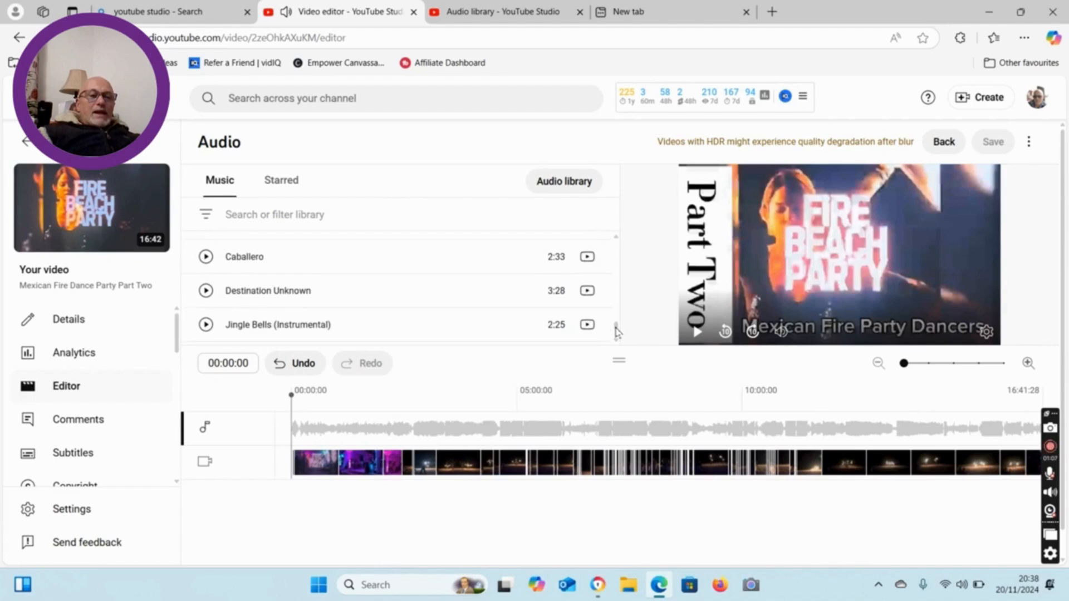
{"action": "left_click", "coordinate": [206, 292]}
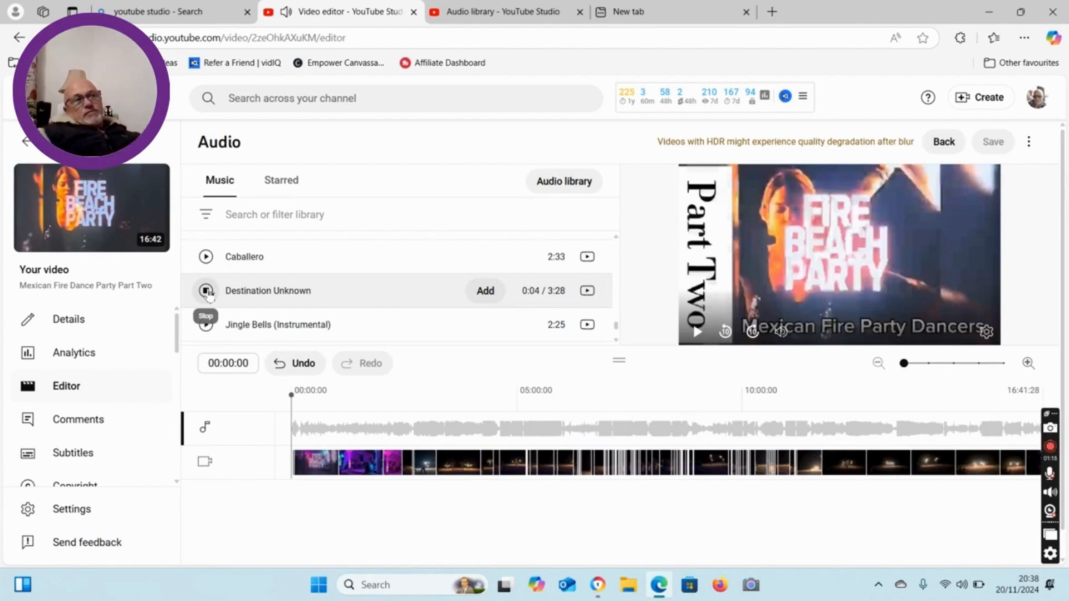
Step: Preview Caballero, add it at the start of the video's soundtrack and move the playhead near its end at 02:28:02
{"action": "left_click", "coordinate": [205, 258]}
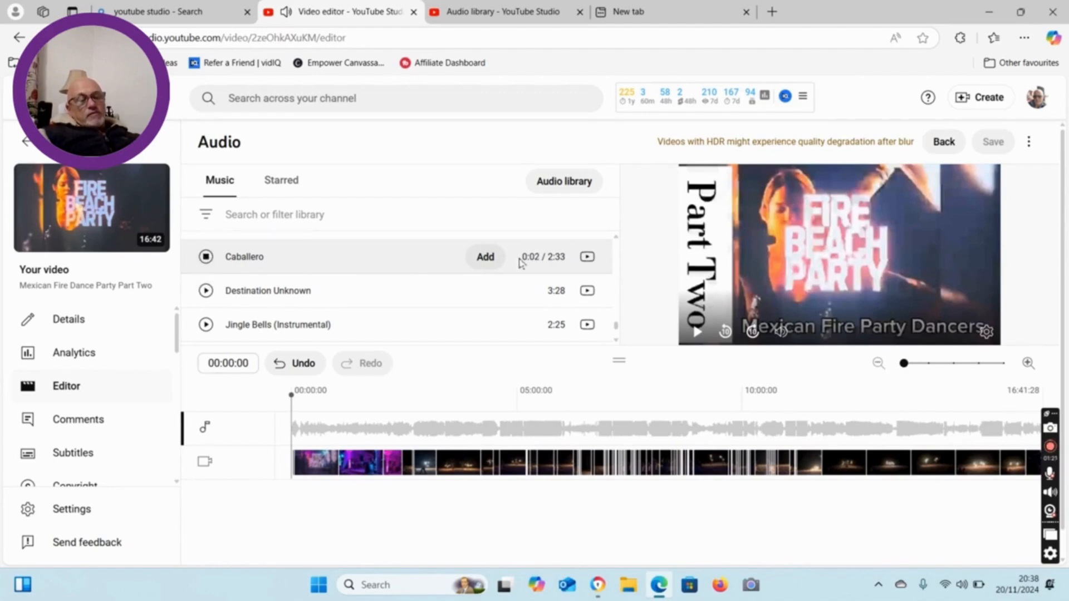
{"action": "left_click", "coordinate": [486, 257]}
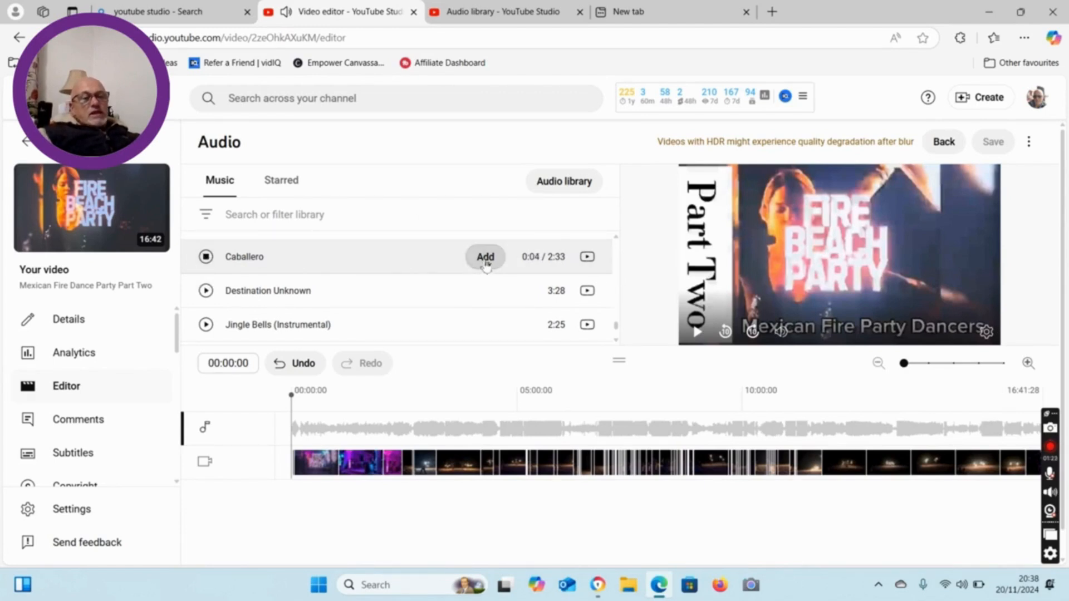
{"action": "left_click", "coordinate": [302, 395]}
{"action": "left_click_drag", "start_coordinate": [302, 396], "coordinate": [403, 395]}
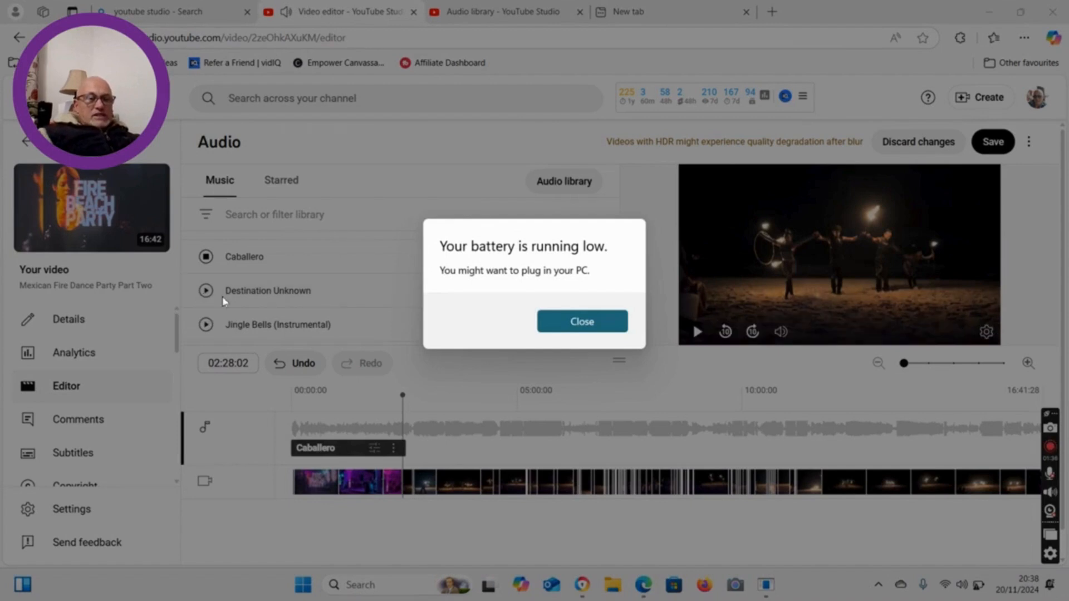
{"action": "left_click", "coordinate": [608, 325]}
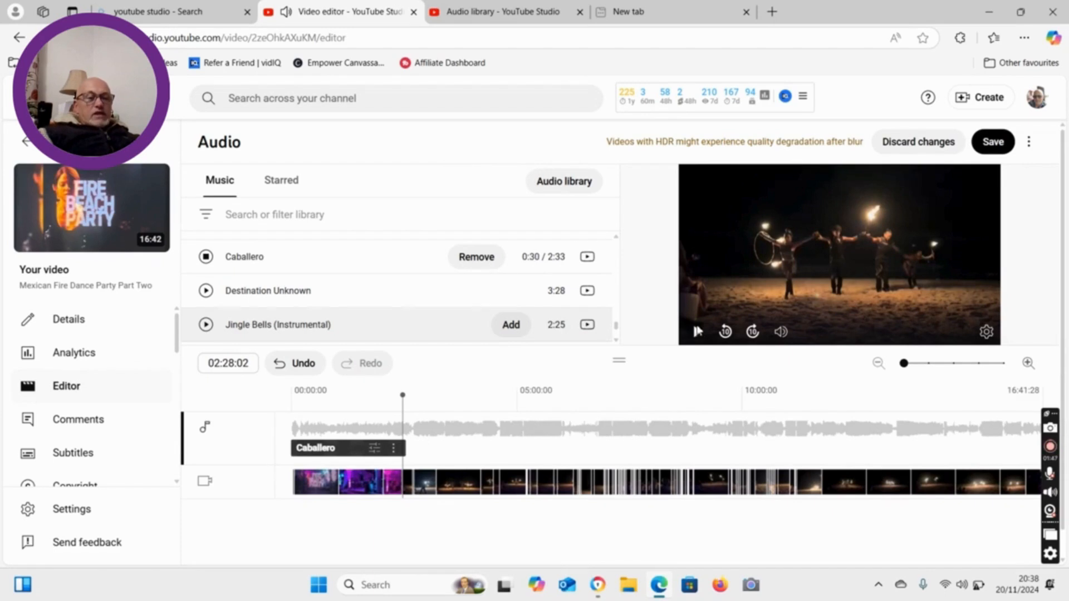
{"action": "left_click", "coordinate": [1051, 450]}
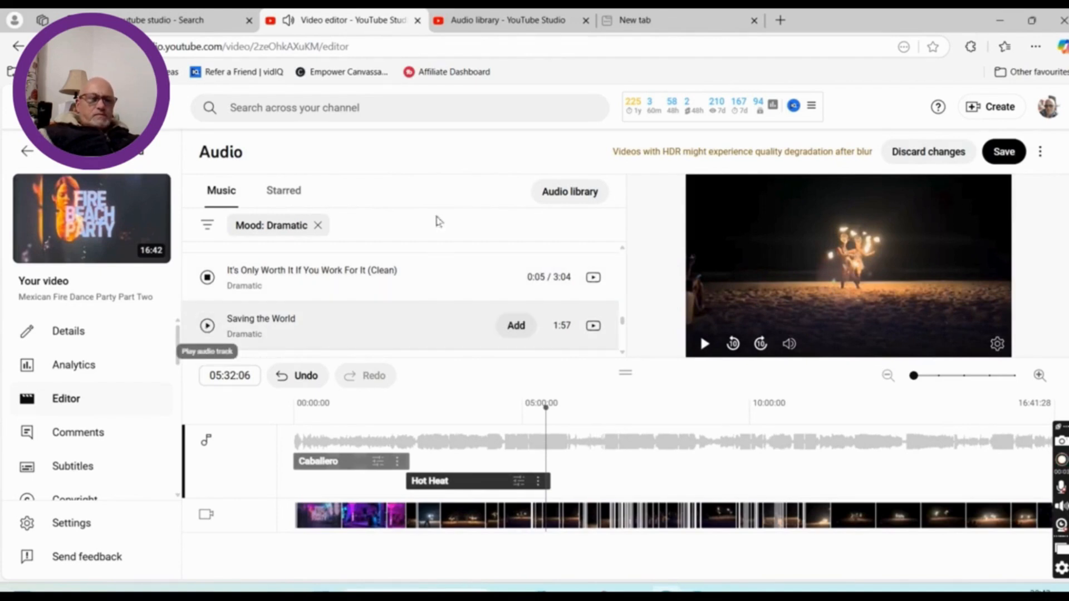
Step: Preview The Mumbai Beat, add it to the soundtrack and place it at the end of the Hot Heat clip
{"action": "left_click", "coordinate": [622, 248]}
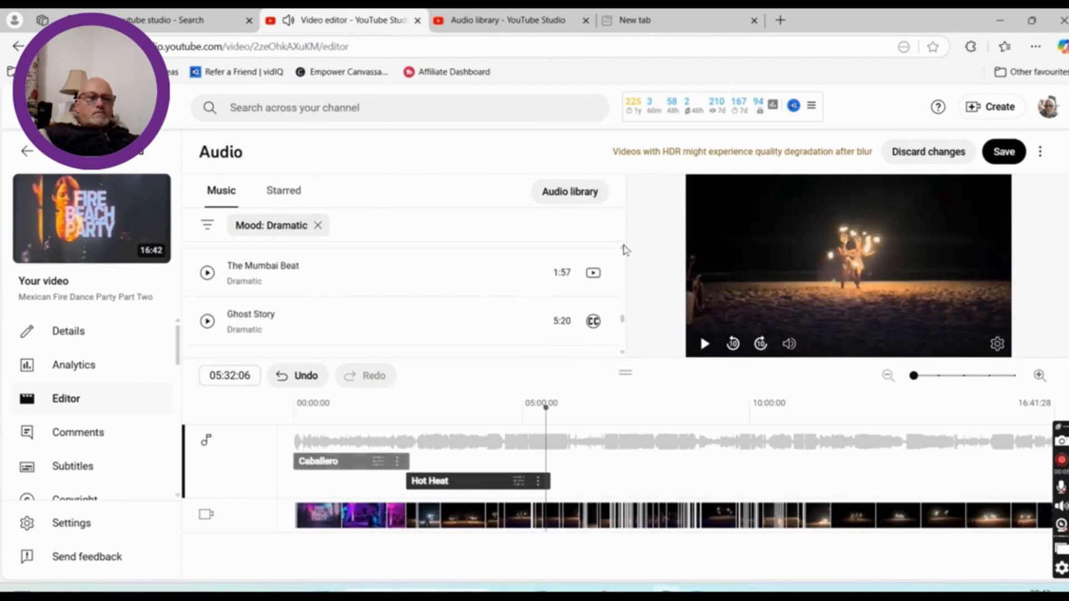
{"action": "left_click", "coordinate": [206, 271]}
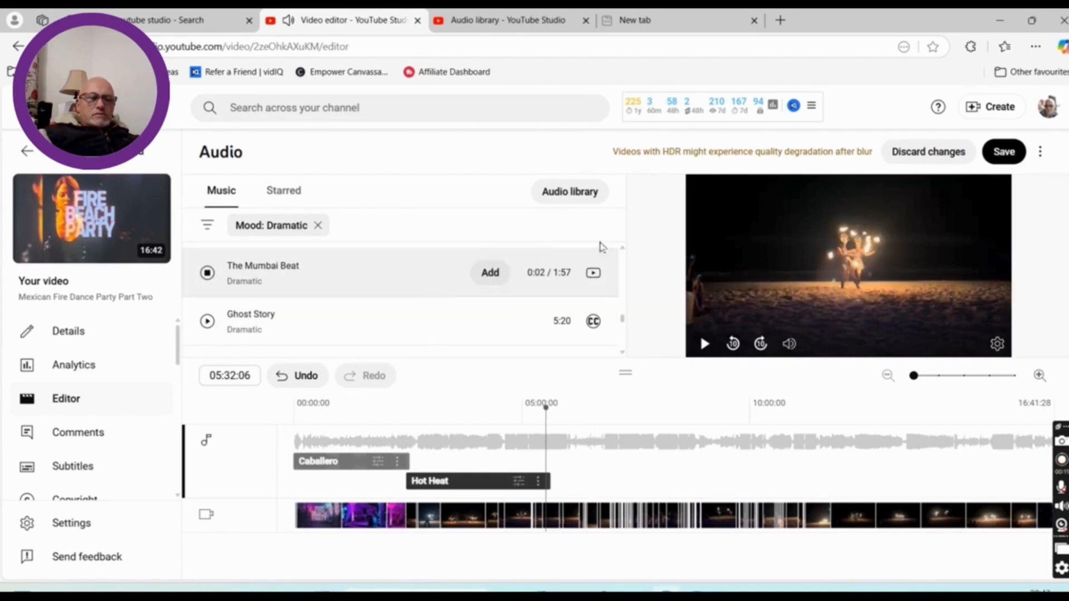
{"action": "left_click", "coordinate": [491, 273]}
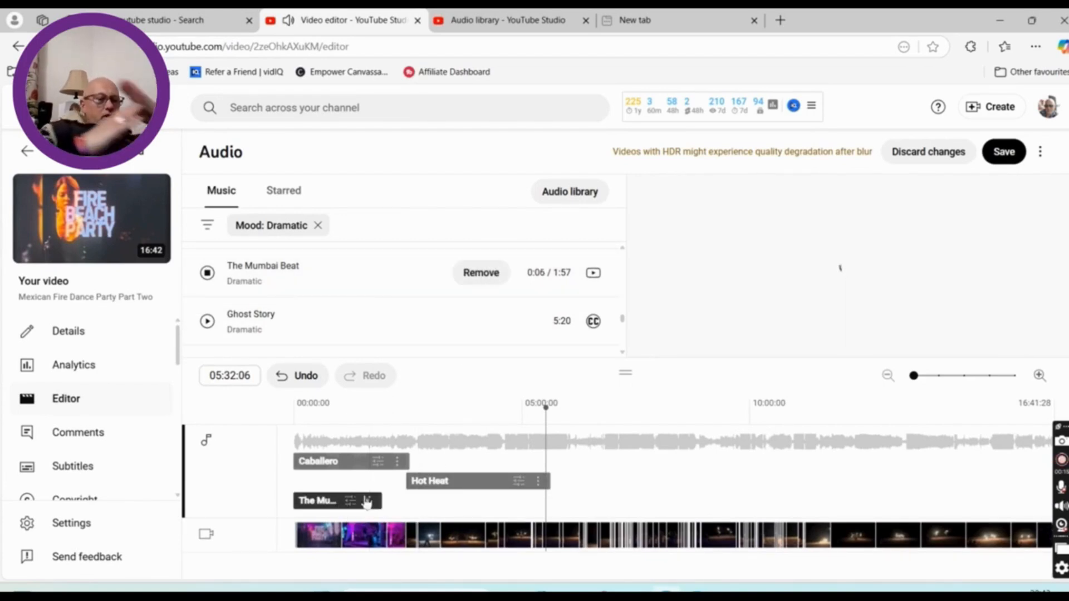
{"action": "left_click_drag", "start_coordinate": [365, 501], "coordinate": [586, 496]}
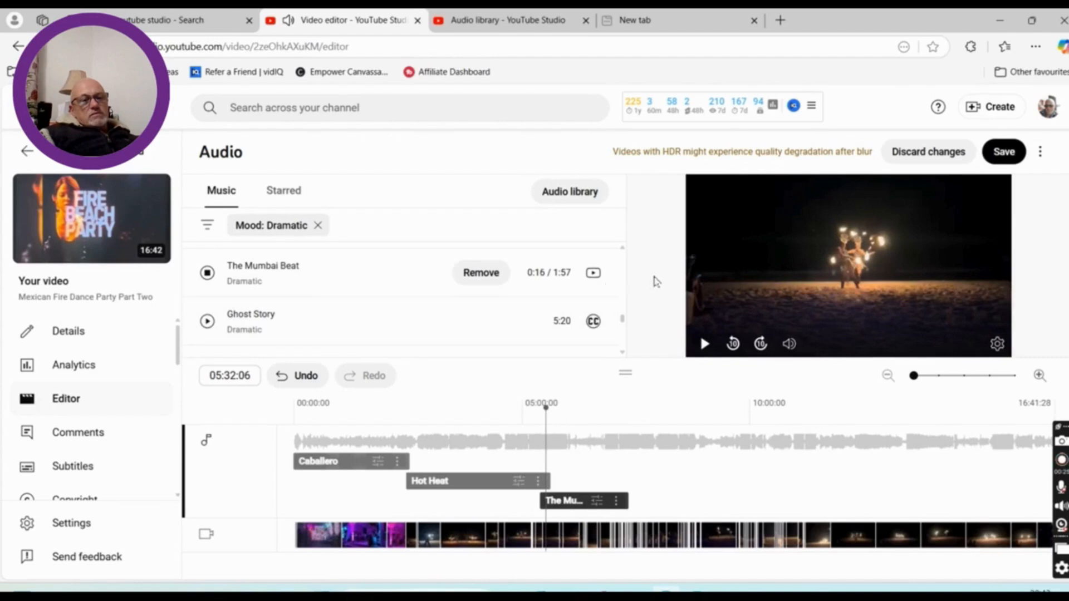
Step: Preview Chariots of War, add it to the soundtrack and place it at the end of The Mumbai Beat clip
{"action": "scroll", "coordinate": [622, 318], "scroll_direction": "down", "scroll_amount": 2}
{"action": "scroll", "coordinate": [623, 318], "scroll_direction": "down", "scroll_amount": 3}
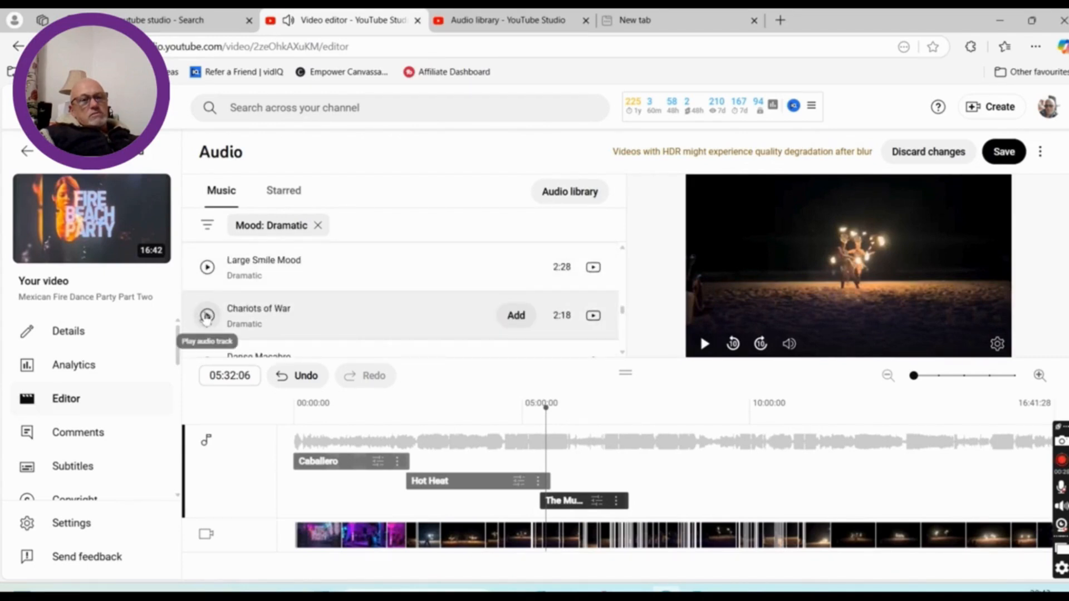
{"action": "left_click", "coordinate": [207, 315]}
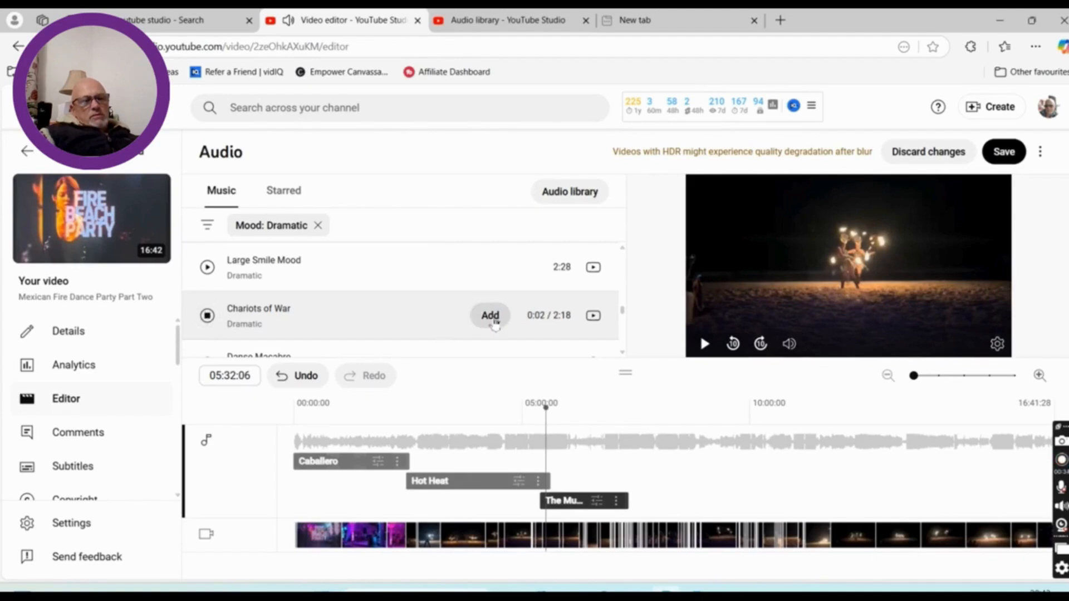
{"action": "left_click", "coordinate": [491, 317]}
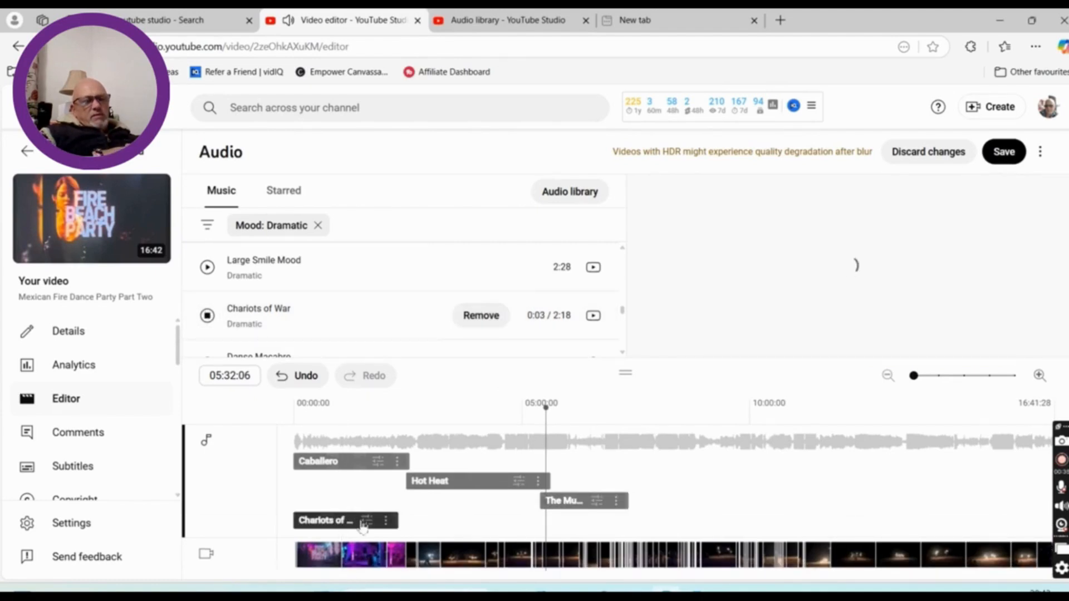
{"action": "left_click_drag", "start_coordinate": [363, 525], "coordinate": [693, 522]}
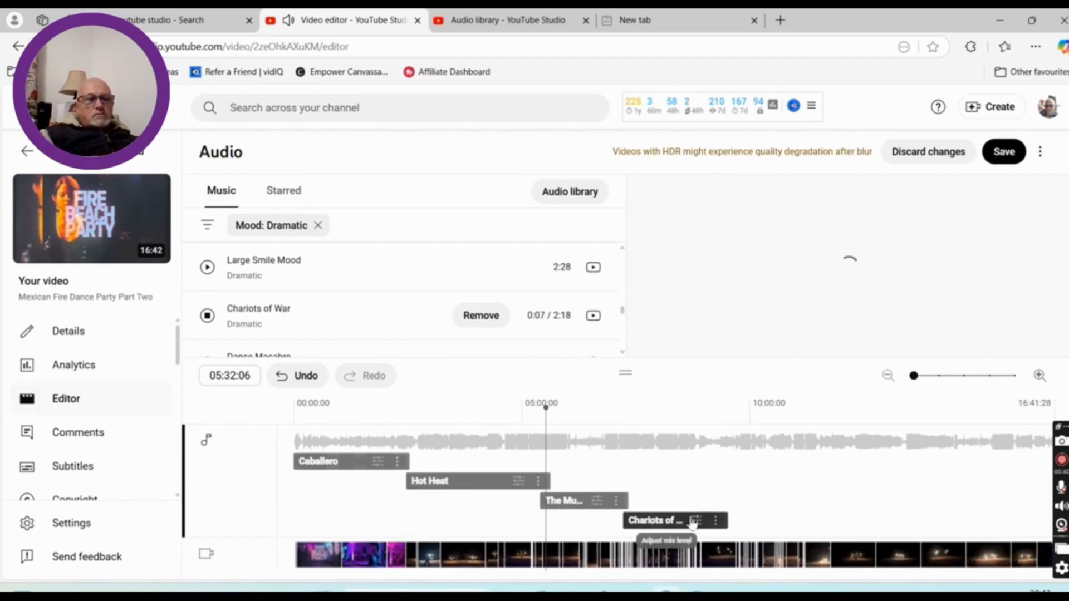
Step: Move the playhead to 09:26:05 near the end of Chariots of War and add Large Smile Mood starting there
{"action": "left_click", "coordinate": [555, 403]}
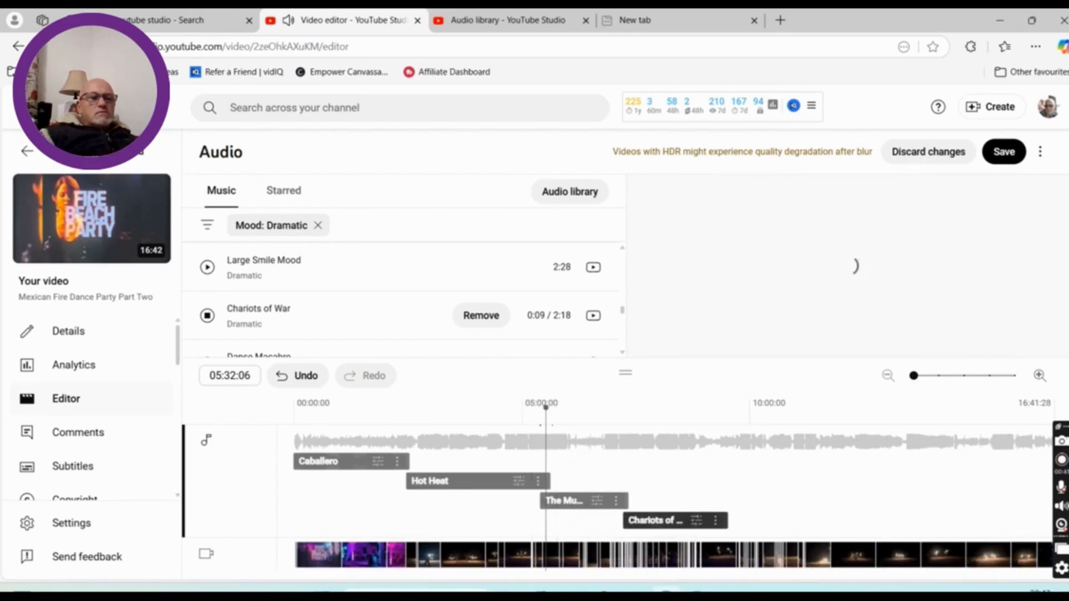
{"action": "left_click_drag", "start_coordinate": [555, 403], "coordinate": [723, 403]}
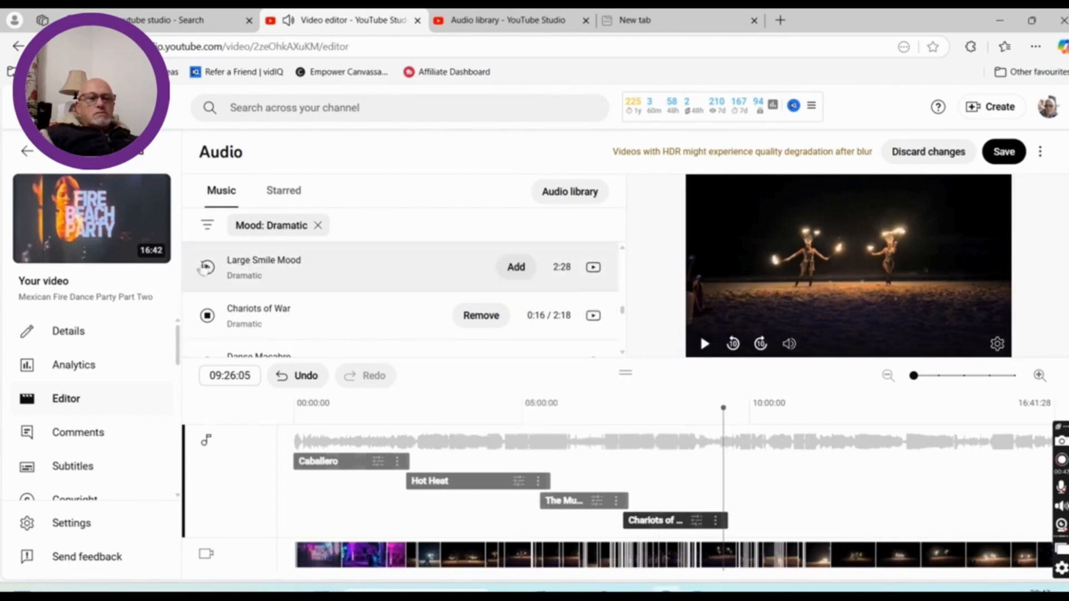
{"action": "left_click", "coordinate": [209, 268]}
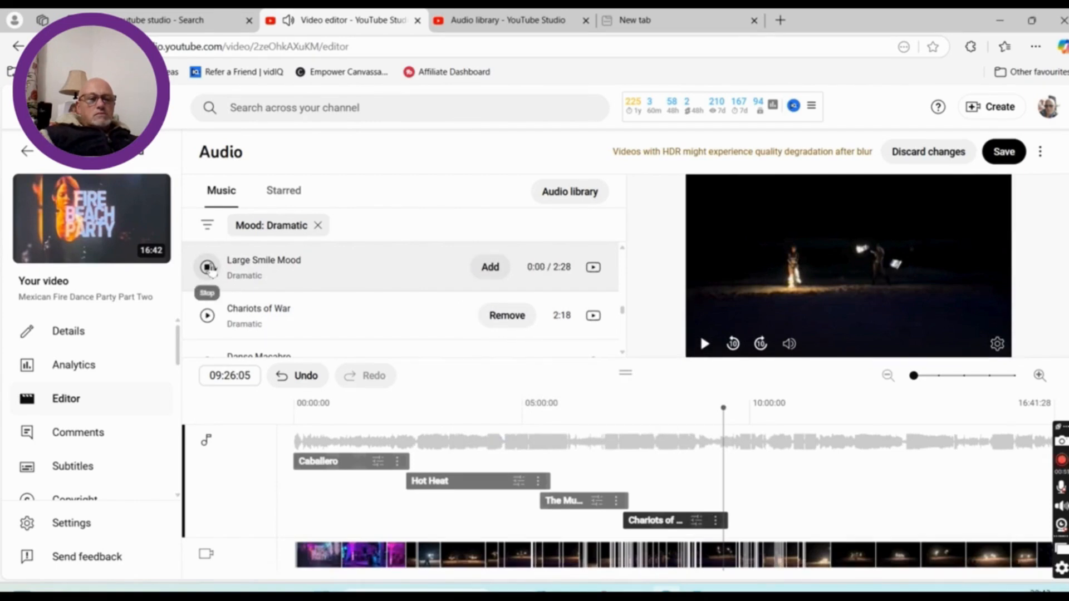
{"action": "left_click", "coordinate": [490, 268]}
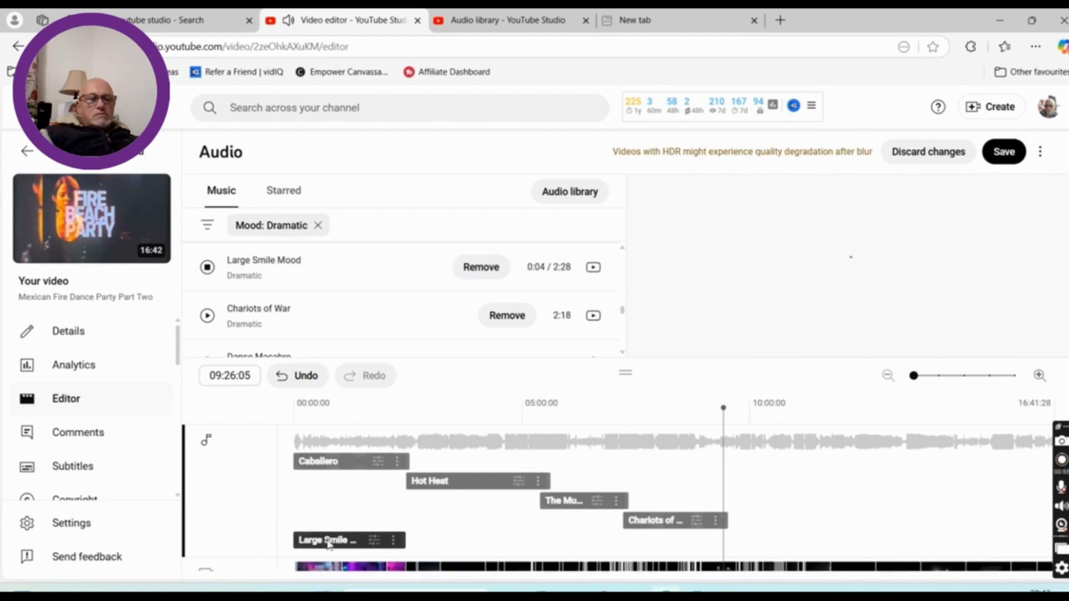
{"action": "left_click_drag", "start_coordinate": [350, 535], "coordinate": [759, 556]}
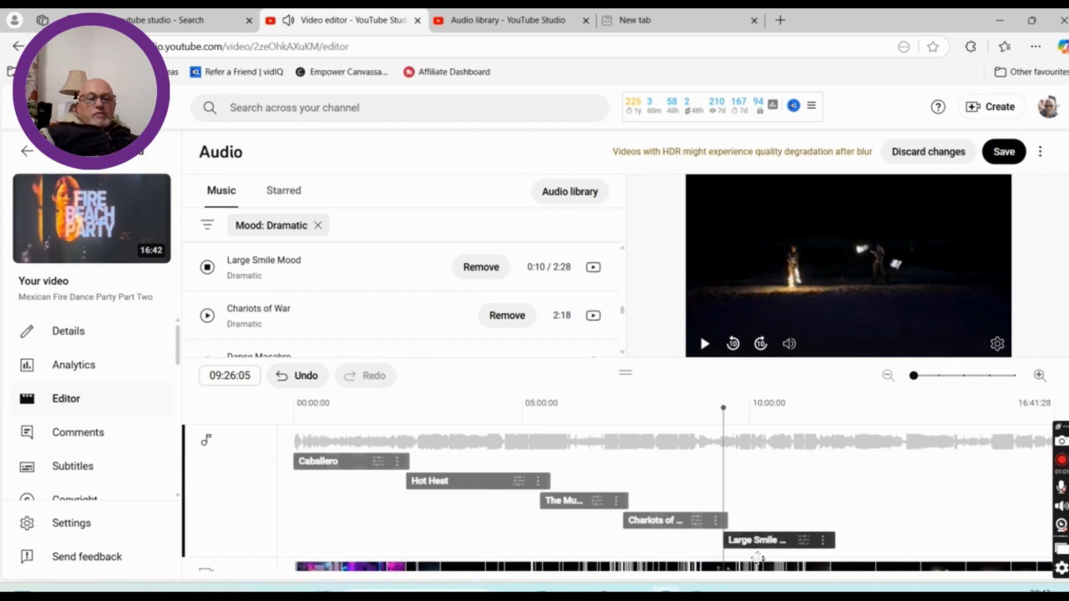
{"action": "left_click", "coordinate": [824, 541]}
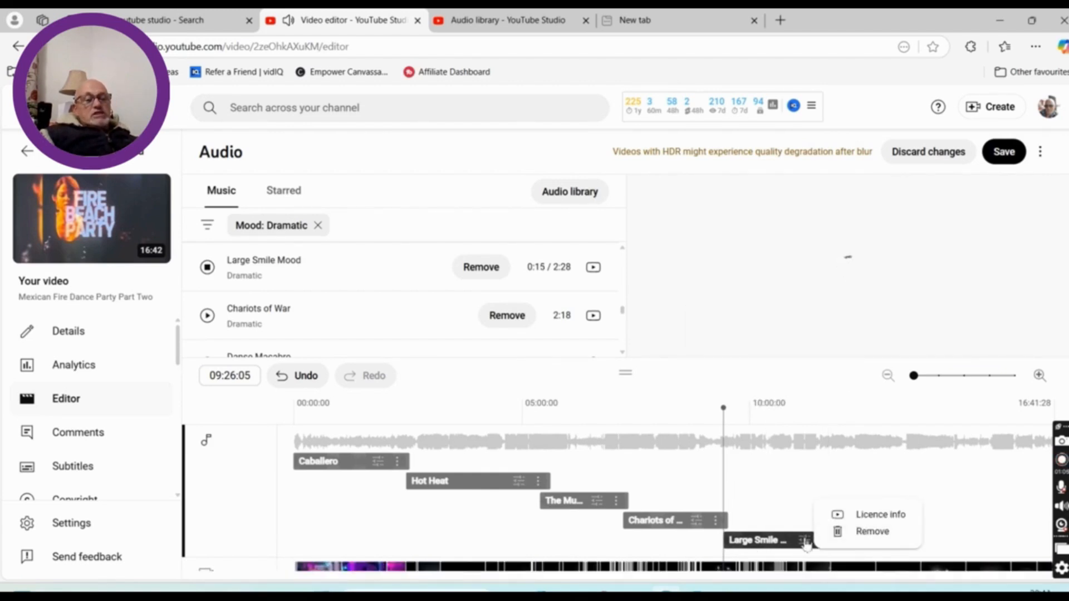
{"action": "left_click", "coordinate": [806, 543]}
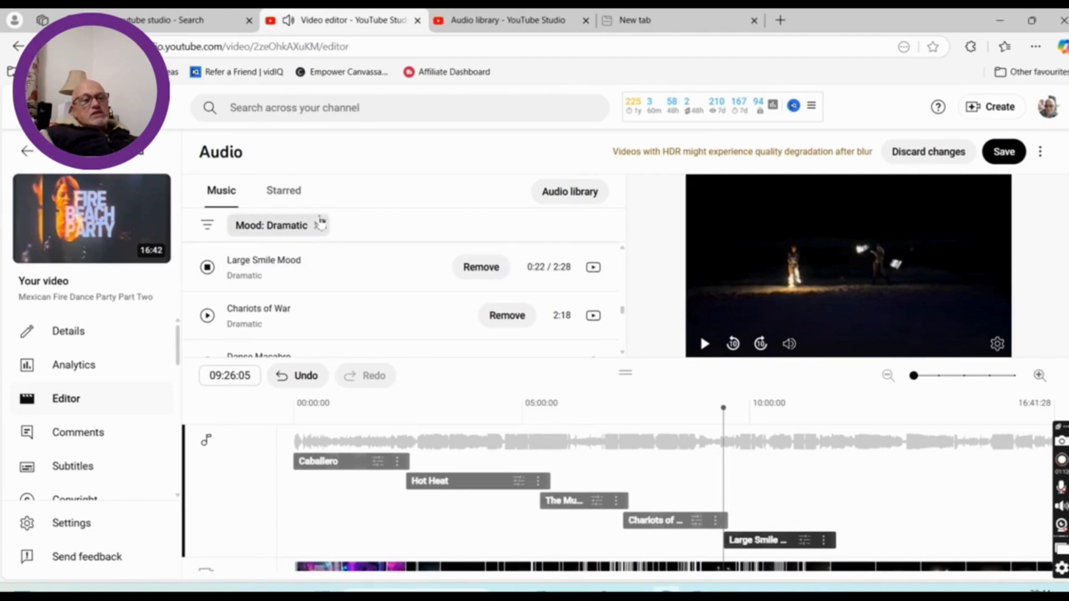
Step: Replace the Dramatic mood filter on the music list with the Funky mood
{"action": "left_click", "coordinate": [318, 225]}
{"action": "left_click", "coordinate": [324, 224]}
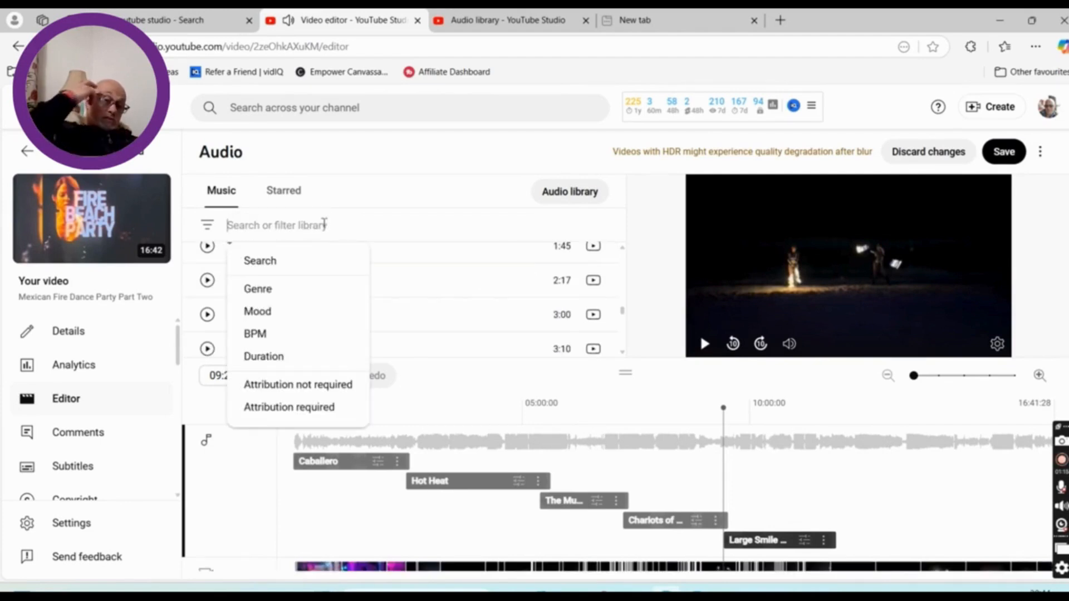
{"action": "left_click", "coordinate": [275, 313]}
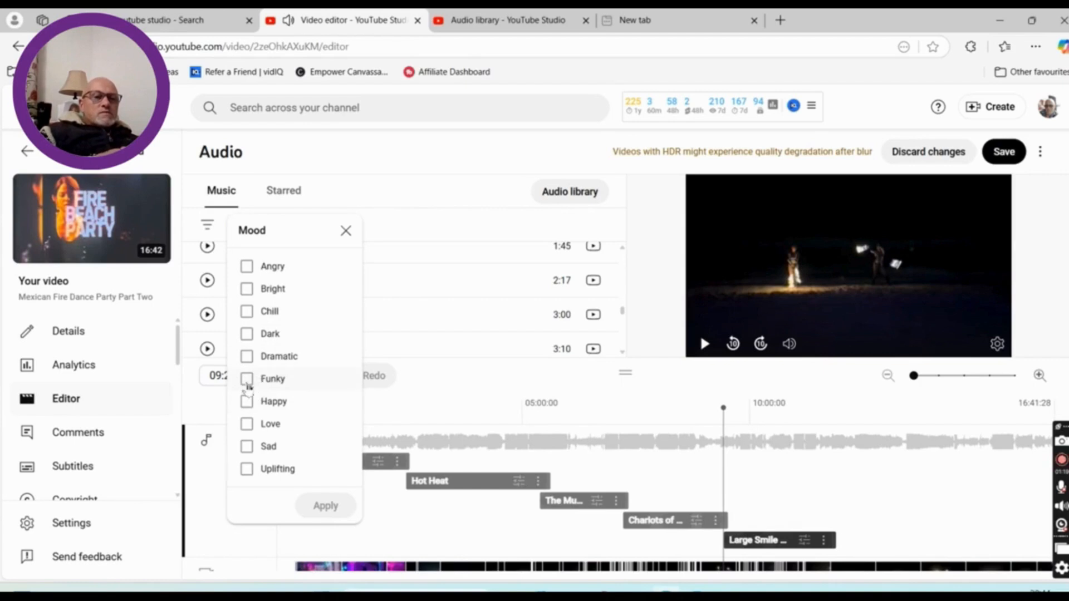
{"action": "left_click", "coordinate": [248, 381]}
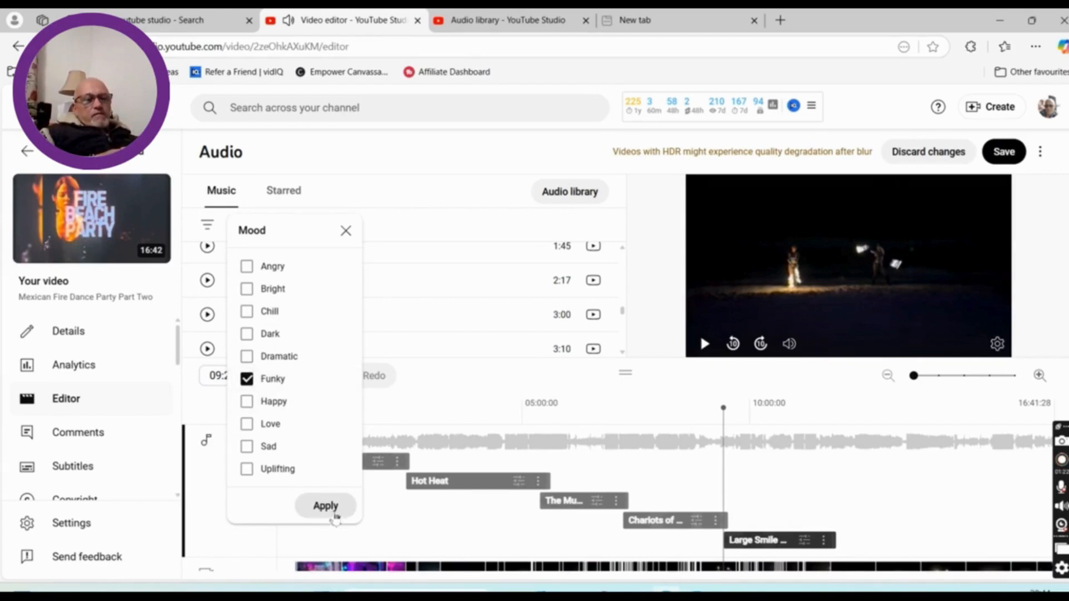
{"action": "left_click", "coordinate": [329, 505]}
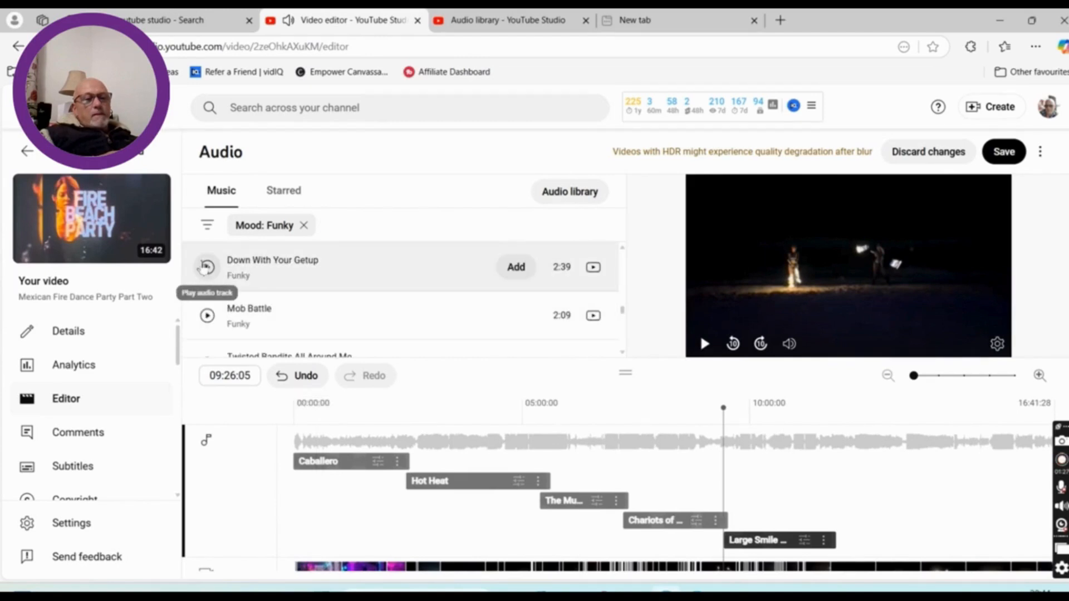
Step: Preview Down With Your Getup, add it at the end of the Large Smile Mood clip and move the playhead to 14:14:29
{"action": "left_click", "coordinate": [205, 267]}
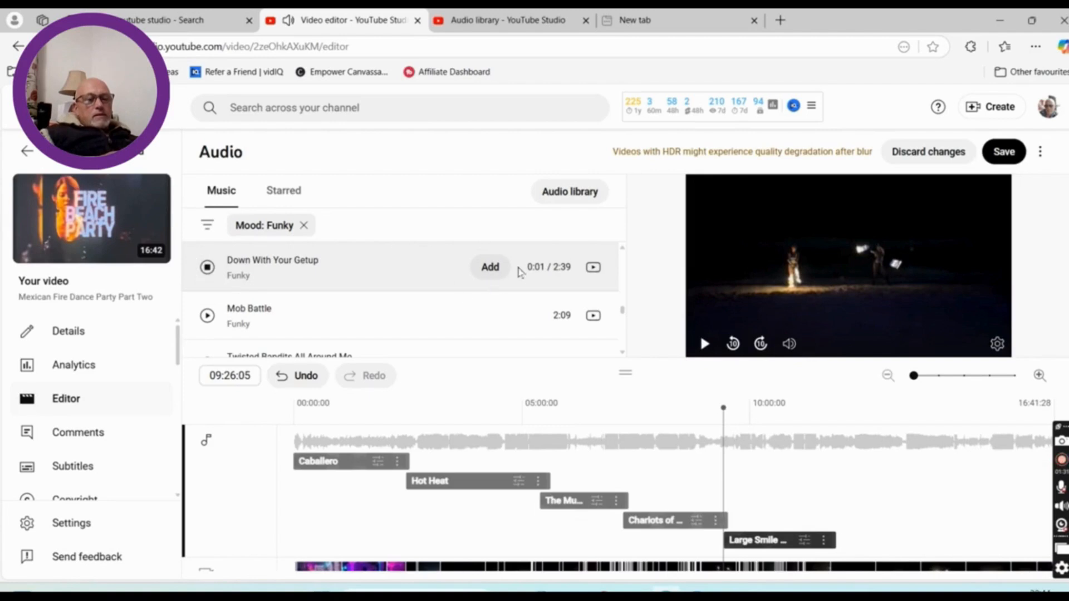
{"action": "left_click", "coordinate": [490, 273]}
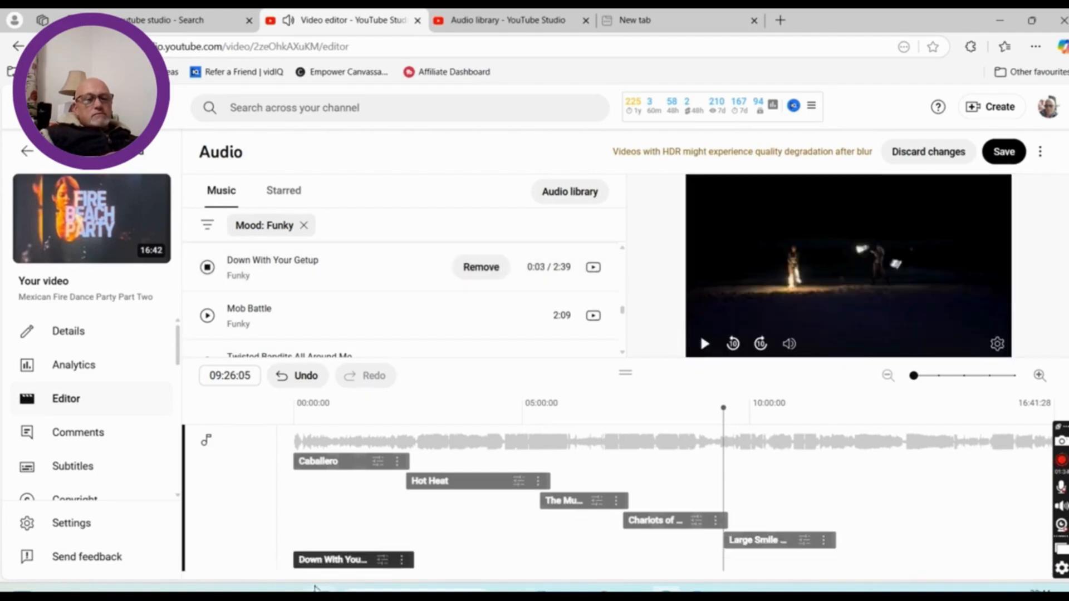
{"action": "left_click_drag", "start_coordinate": [348, 560], "coordinate": [880, 502]}
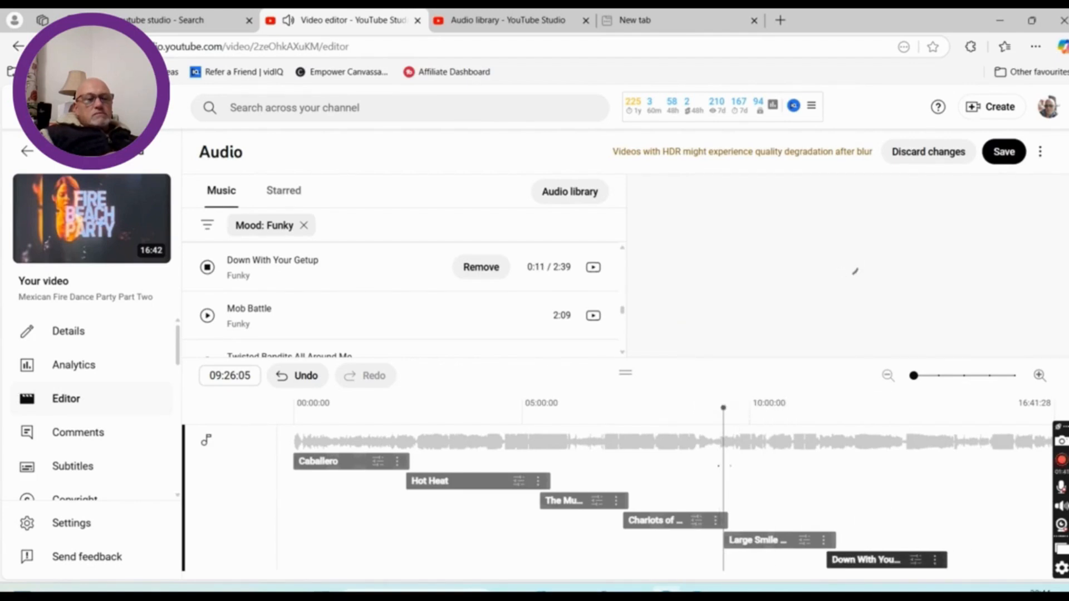
{"action": "left_click_drag", "start_coordinate": [721, 462], "coordinate": [942, 484]}
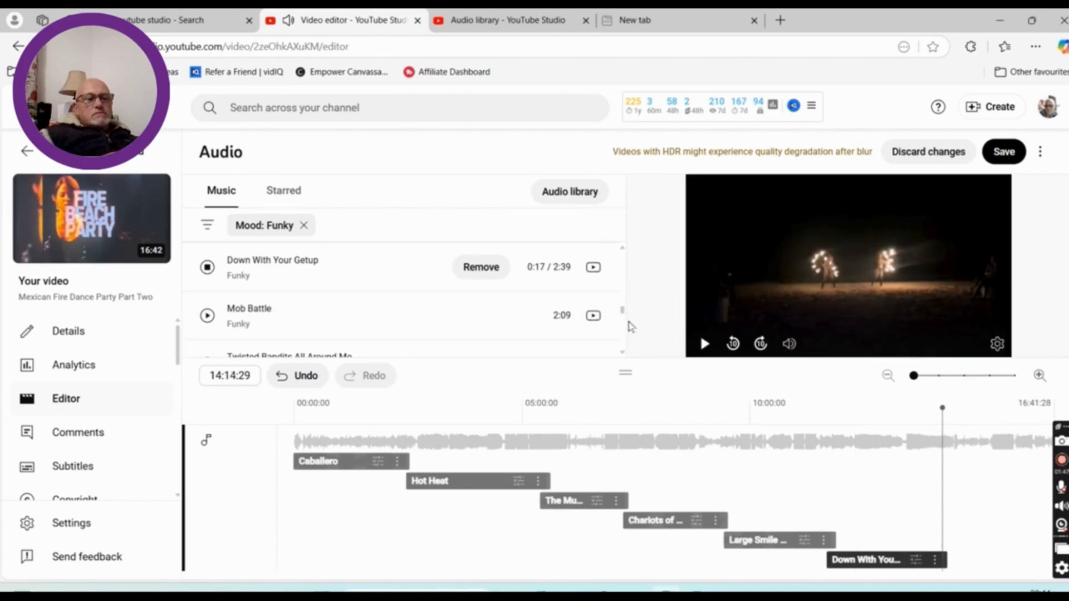
Step: Preview Inevitable, add it to the soundtrack and place it so that it finishes at the end of the video
{"action": "left_click_drag", "start_coordinate": [623, 310], "coordinate": [622, 290]}
{"action": "scroll", "coordinate": [622, 290], "scroll_direction": "down", "scroll_amount": 3}
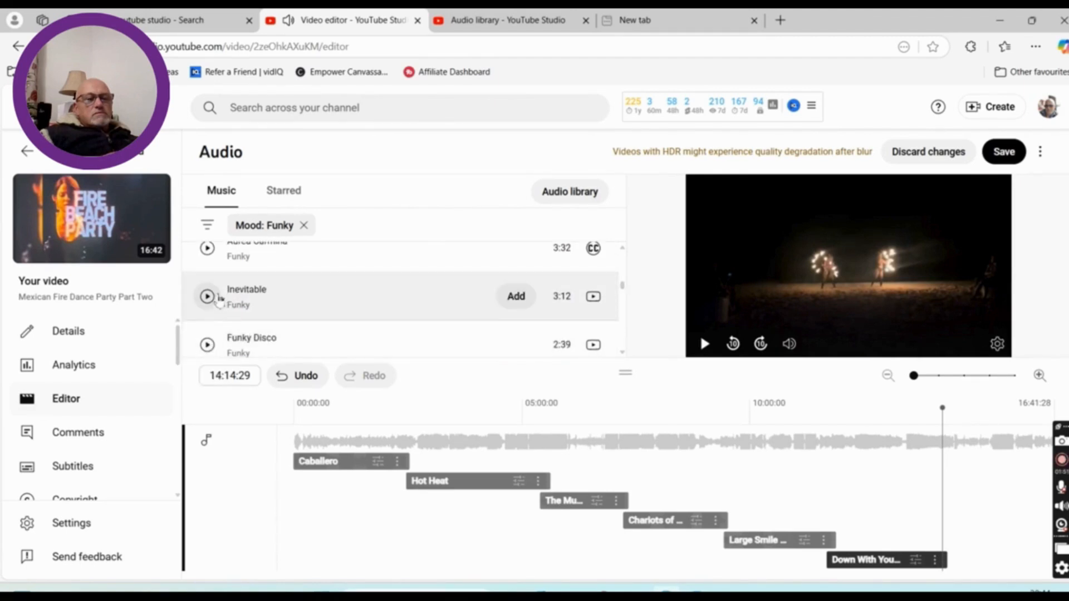
{"action": "left_click", "coordinate": [207, 297]}
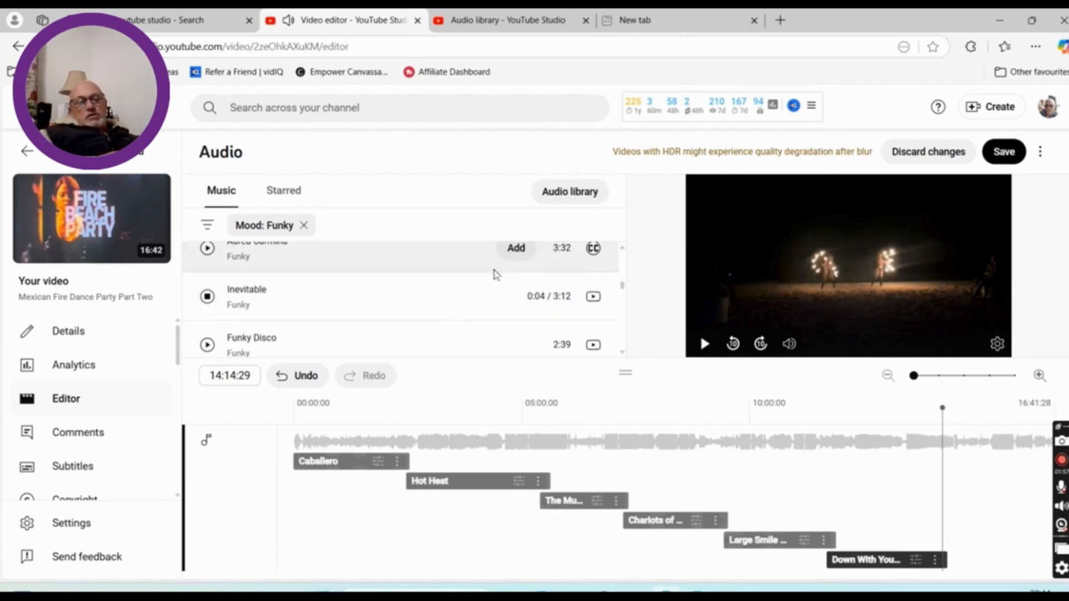
{"action": "left_click", "coordinate": [491, 297]}
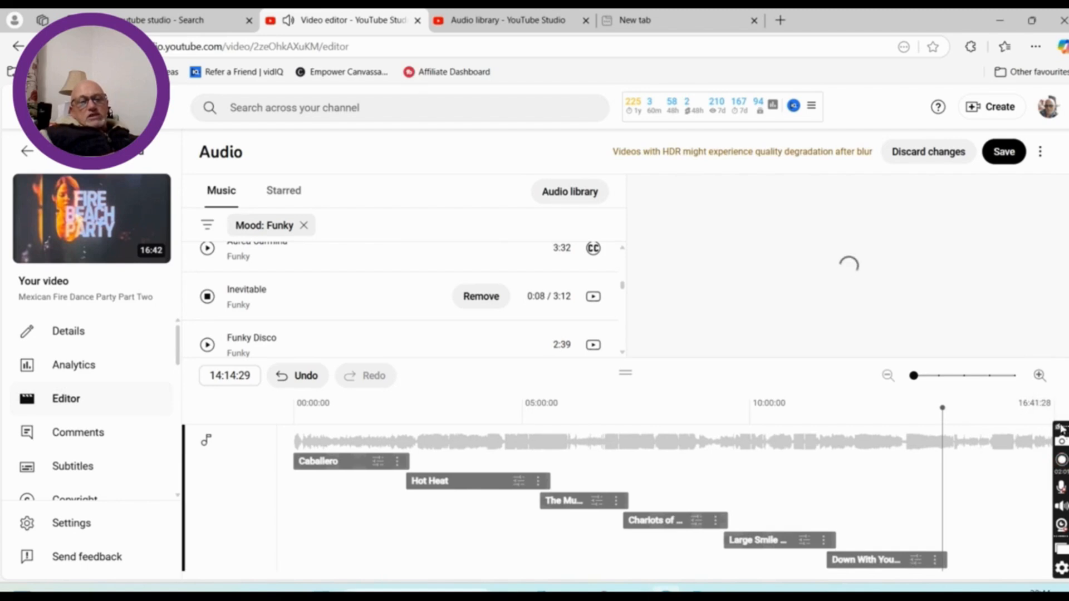
{"action": "left_click", "coordinate": [1052, 405]}
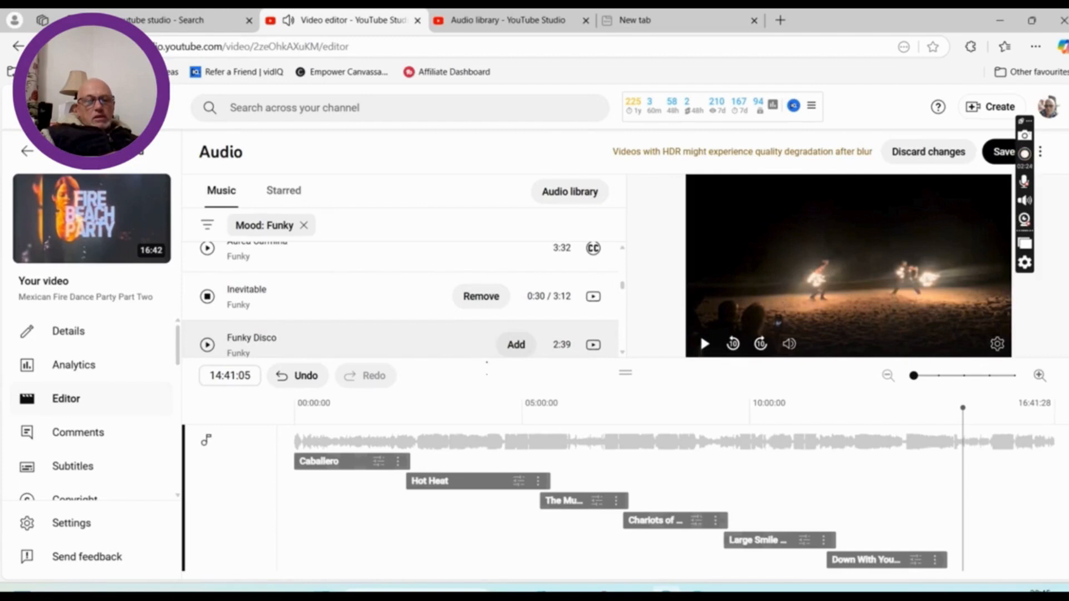
{"action": "scroll", "coordinate": [629, 478], "scroll_direction": "down", "scroll_amount": 1}
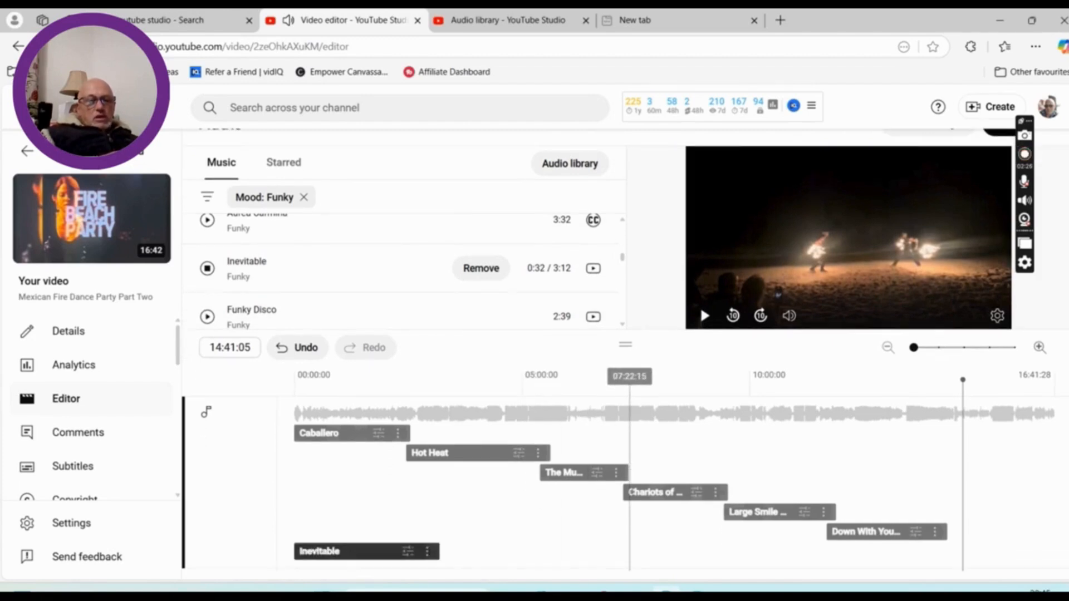
{"action": "scroll", "coordinate": [630, 492], "scroll_direction": "down", "scroll_amount": 2}
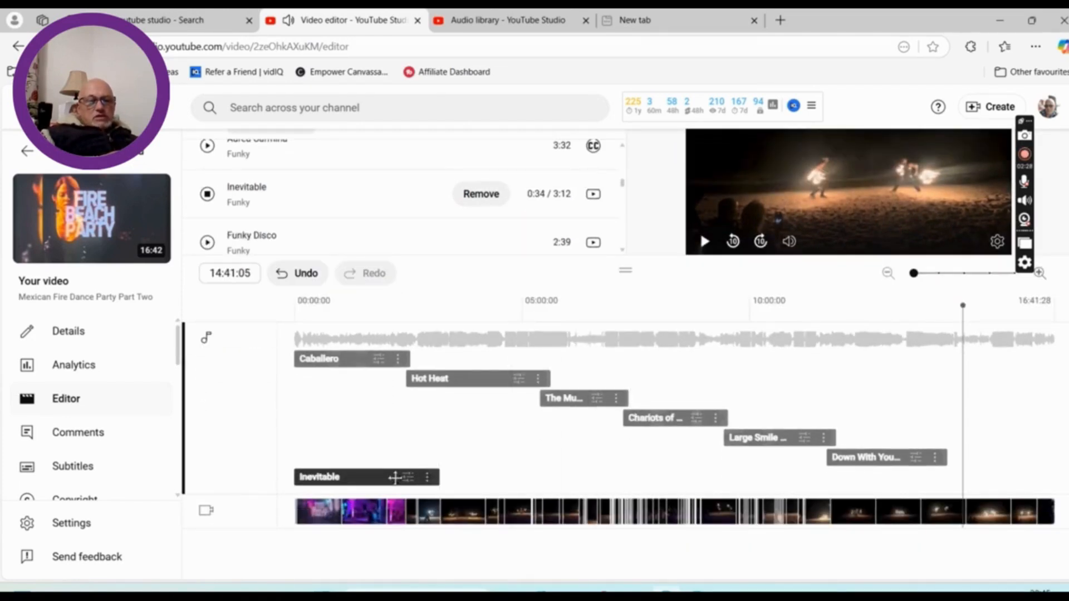
{"action": "left_click_drag", "start_coordinate": [395, 477], "coordinate": [1036, 480]}
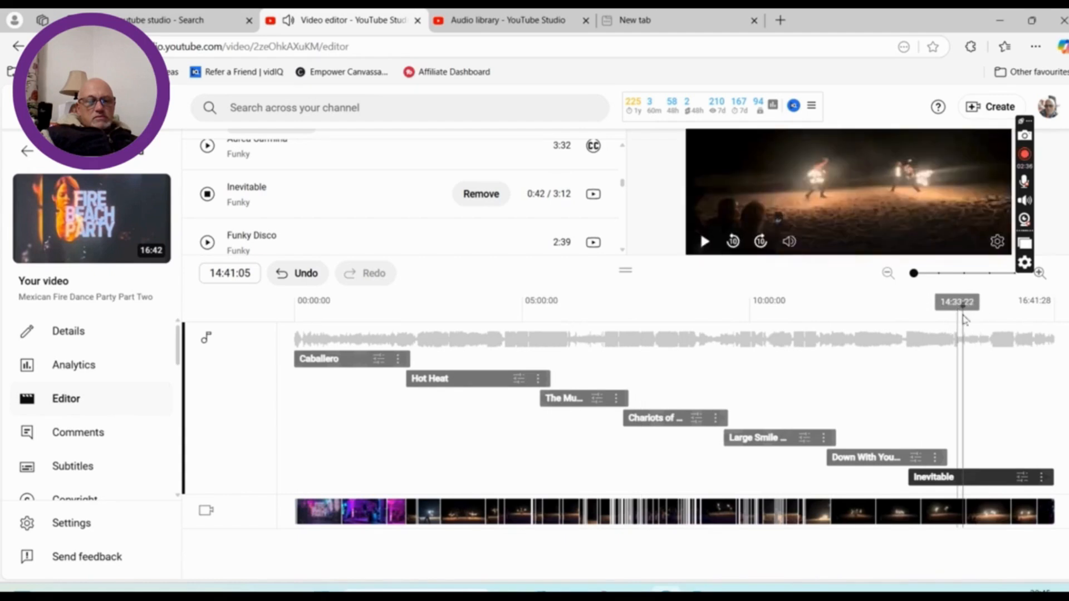
Step: Return the playhead to 00:00:00 and play the video from the start to check the new soundtrack
{"action": "left_click", "coordinate": [771, 329]}
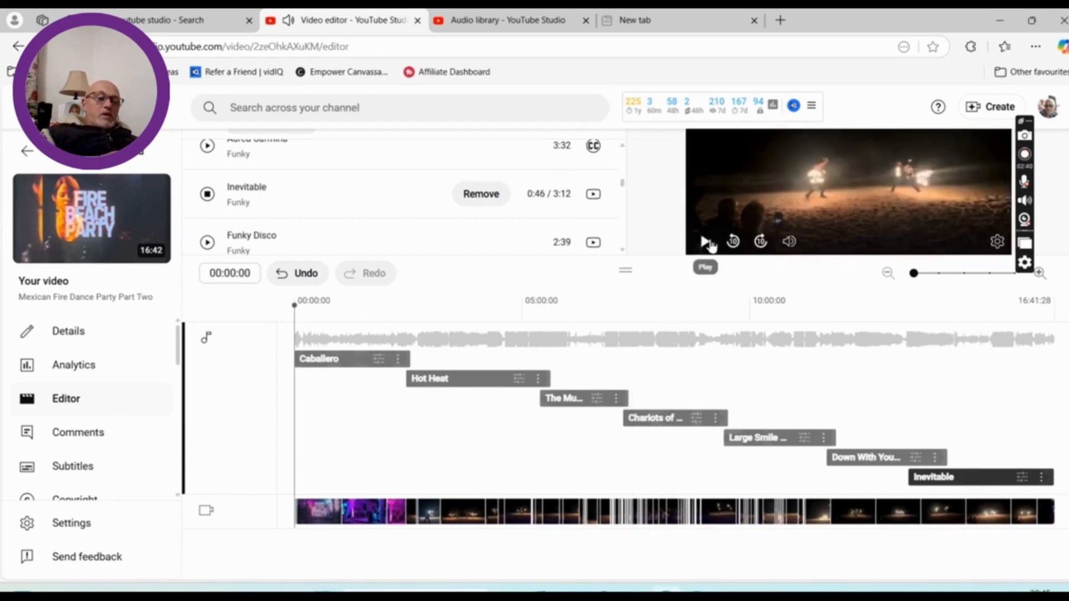
{"action": "scroll", "coordinate": [708, 247], "scroll_direction": "up", "scroll_amount": 1}
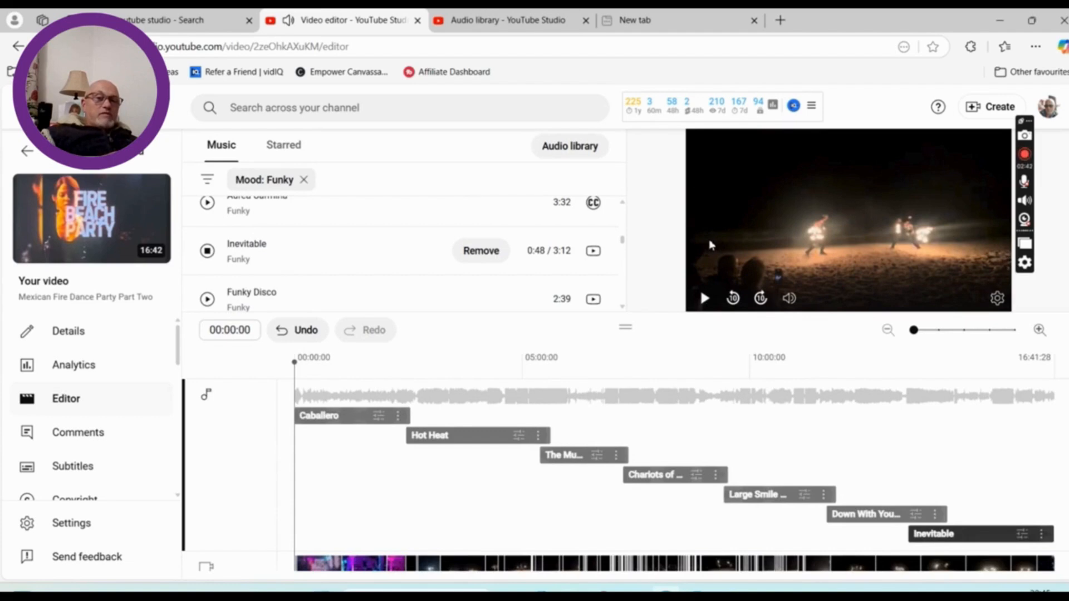
{"action": "left_click", "coordinate": [704, 299]}
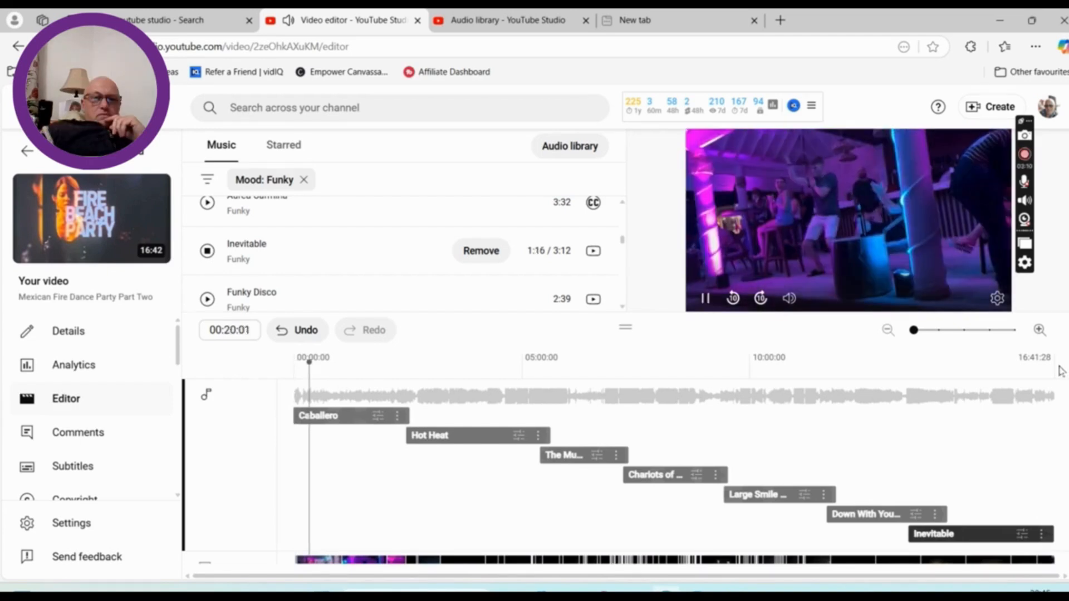
Step: Save the soundtrack changes to the video and confirm the save
{"action": "scroll", "coordinate": [1060, 369], "scroll_direction": "up", "scroll_amount": 5}
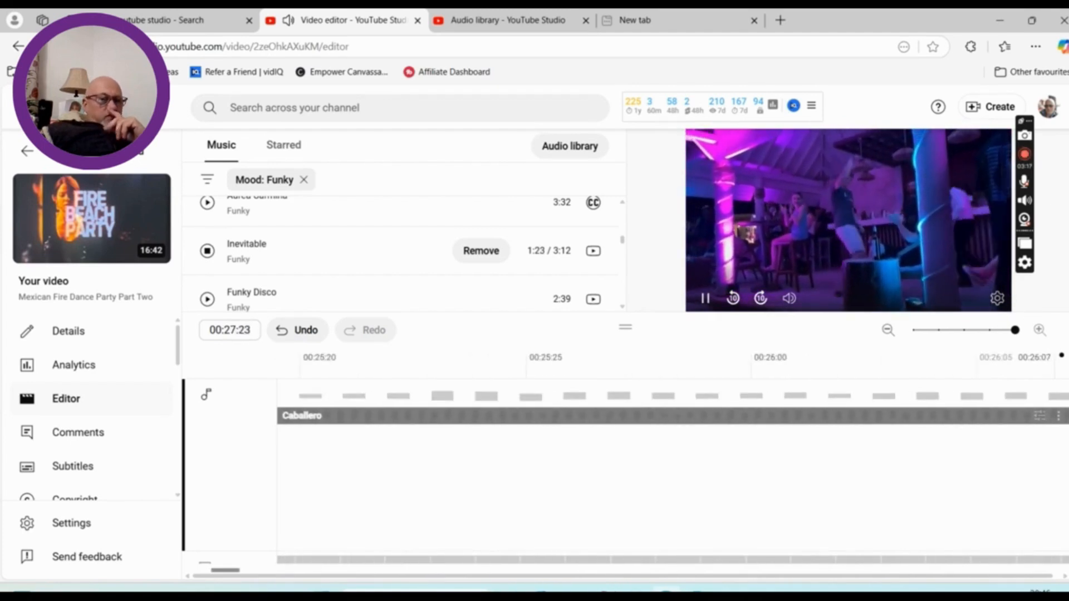
{"action": "scroll", "coordinate": [613, 334], "scroll_direction": "up", "scroll_amount": 1}
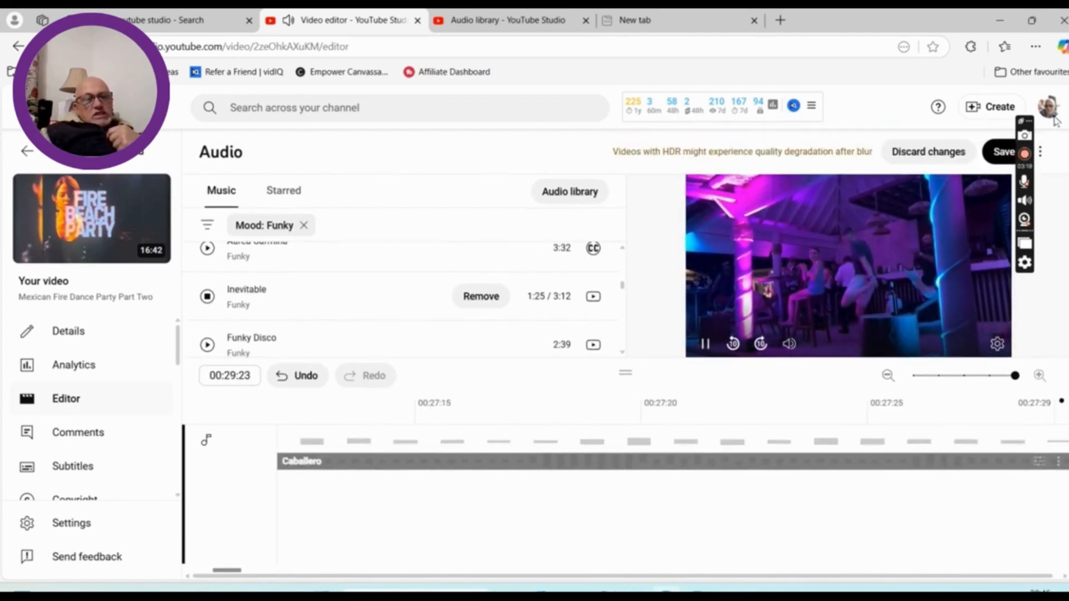
{"action": "left_click", "coordinate": [1002, 152]}
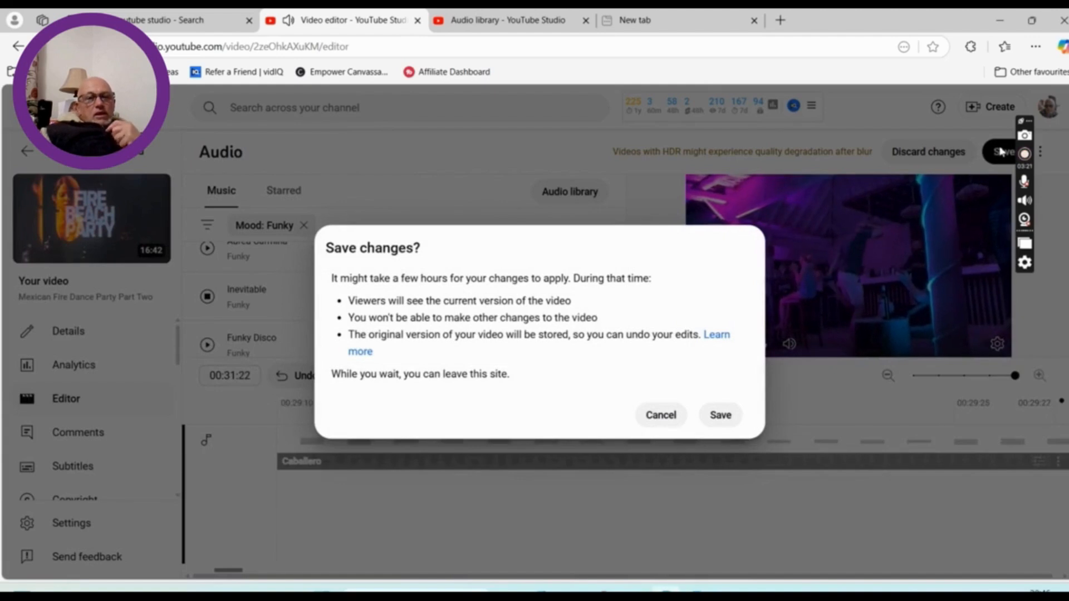
{"action": "left_click", "coordinate": [718, 414]}
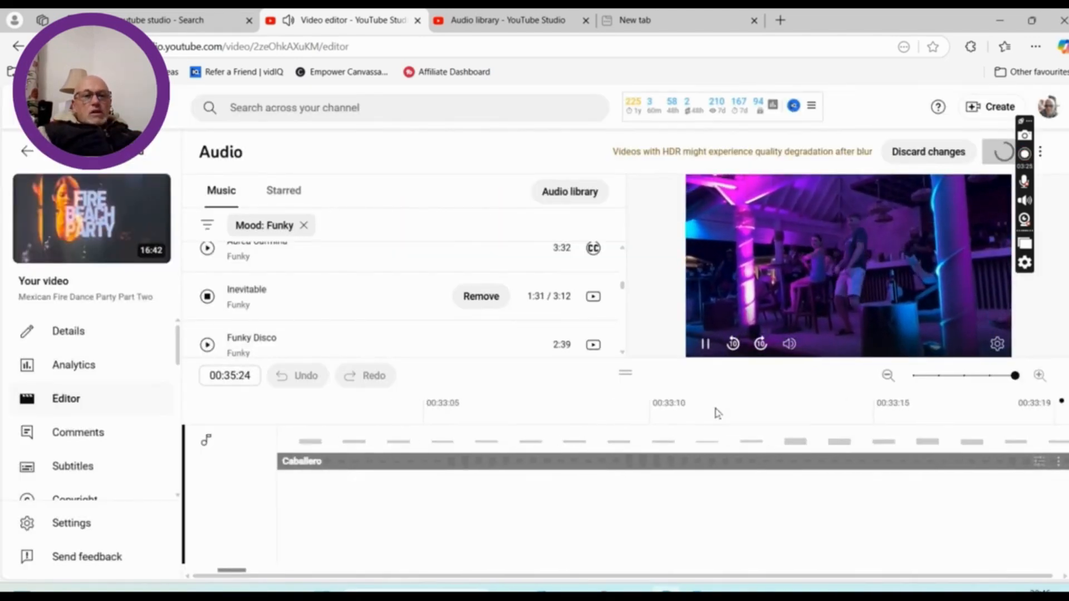